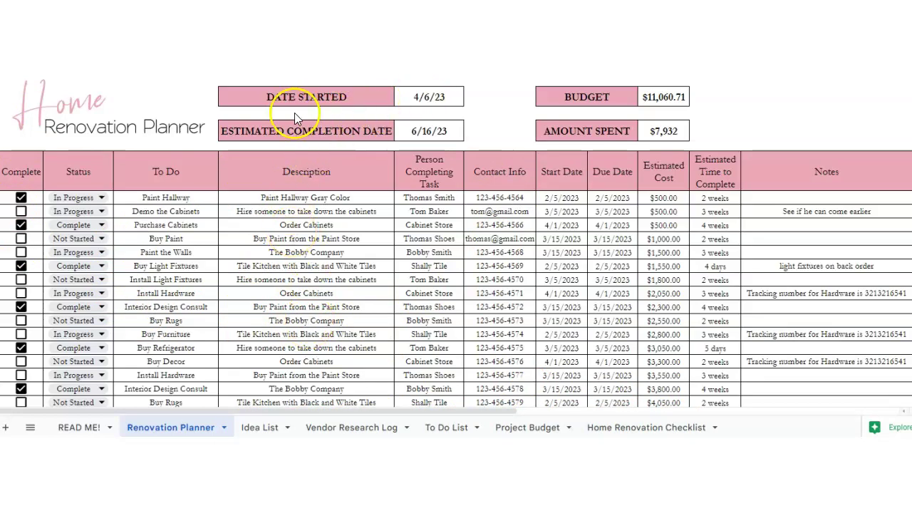
- Set the Date Started to 4/12/23 from the date picker
left_click(408, 104)
left_click(408, 104)
left_click(427, 178)
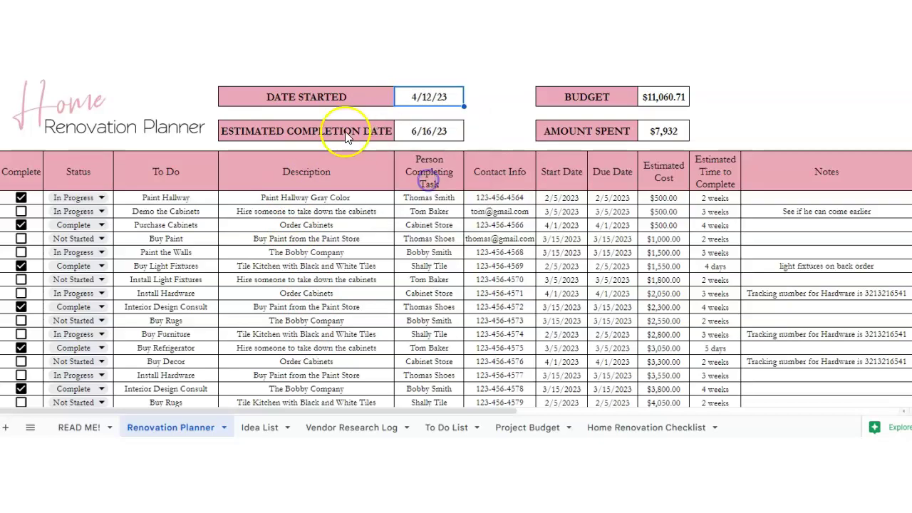
- Set the Estimated Completion Date to 6/30/23
left_click(430, 132)
left_click(432, 131)
left_click(458, 234)
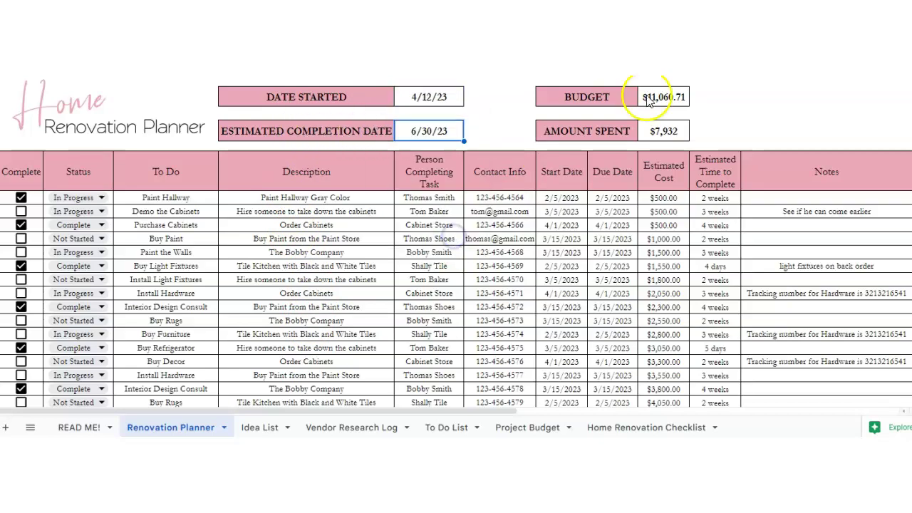
- Review the Budget and Amount Spent totals, glancing at the Project Budget sheet and back
left_click(650, 101)
left_click(651, 137)
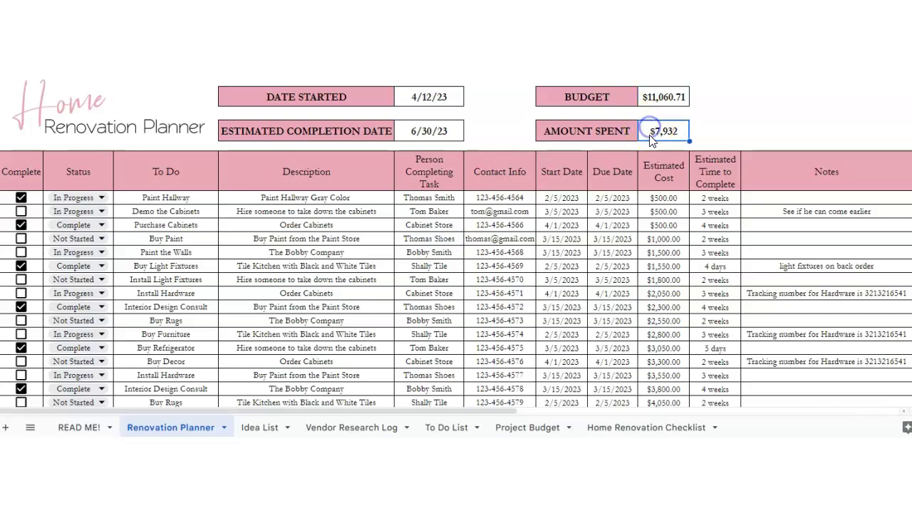
left_click(661, 98)
left_click(659, 132)
left_click(511, 426)
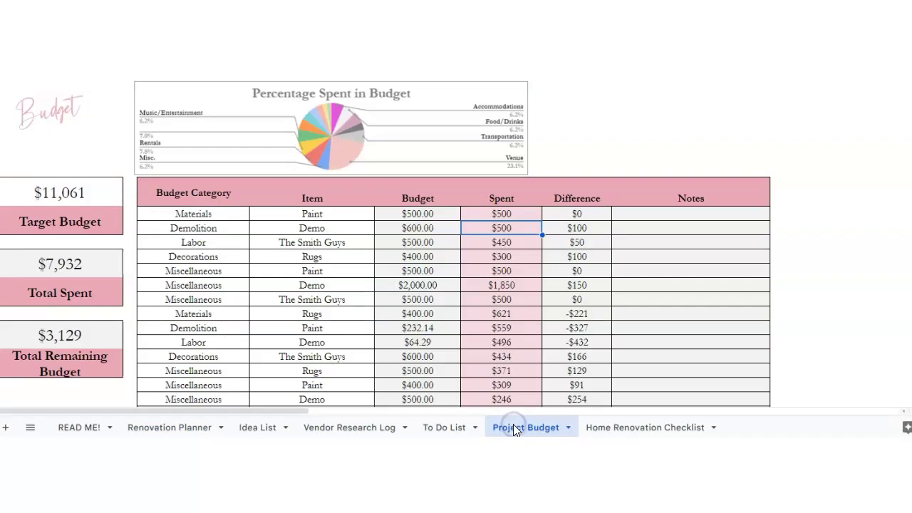
left_click(171, 427)
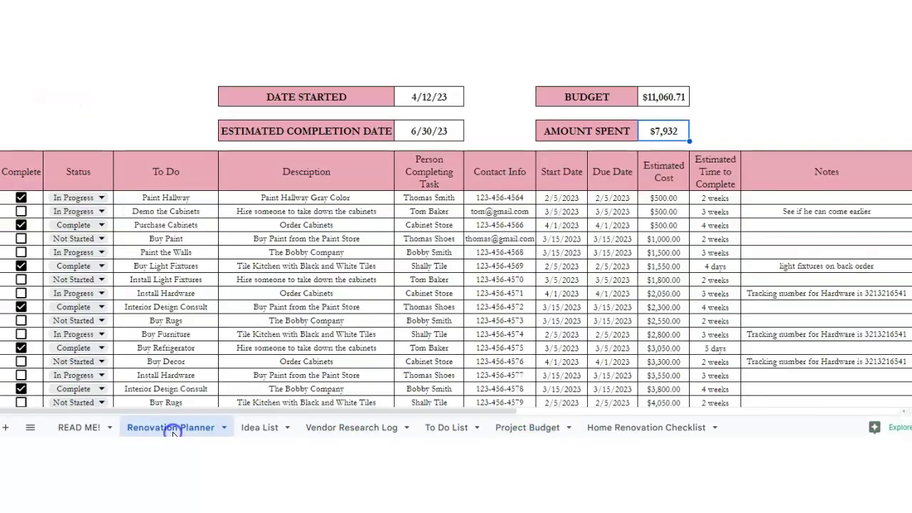
left_click(669, 97)
left_click(664, 128)
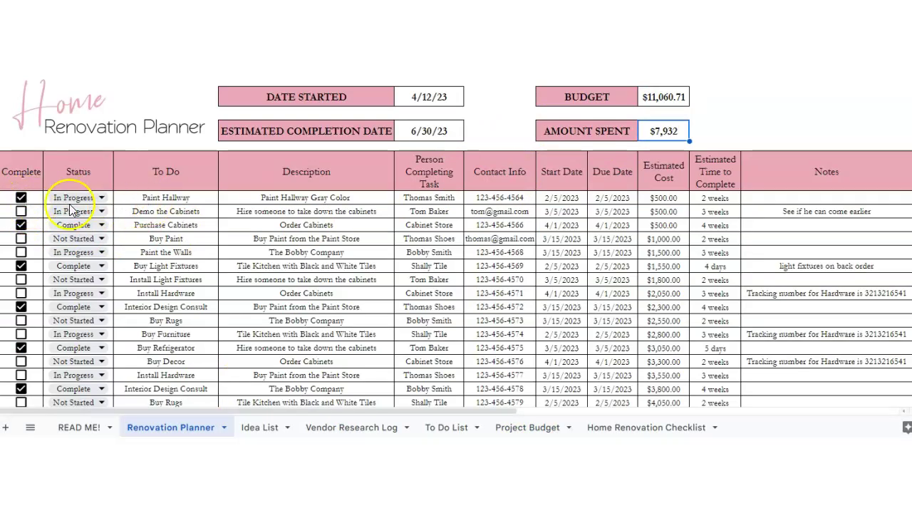
- Untick the first task's Complete box and keep its status In Progress
left_click(4, 197)
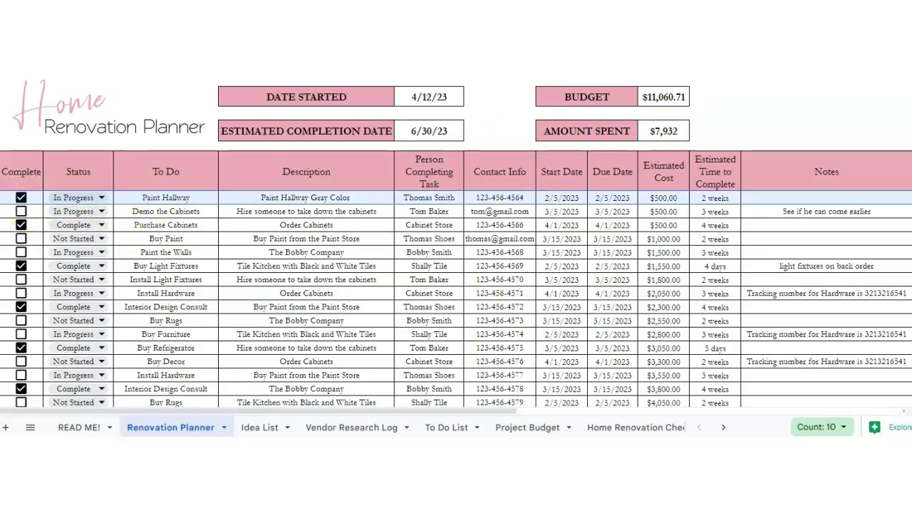
left_click(20, 200)
left_click(22, 209)
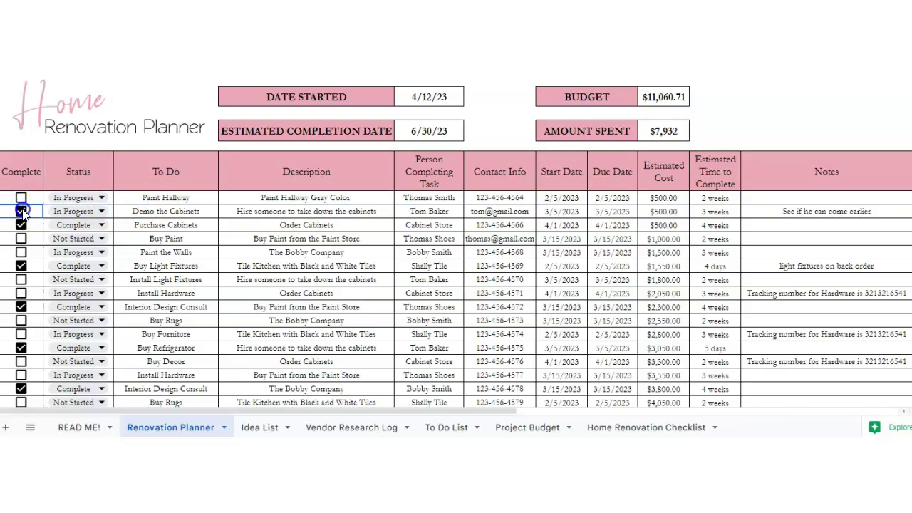
left_click(22, 212)
left_click(20, 198)
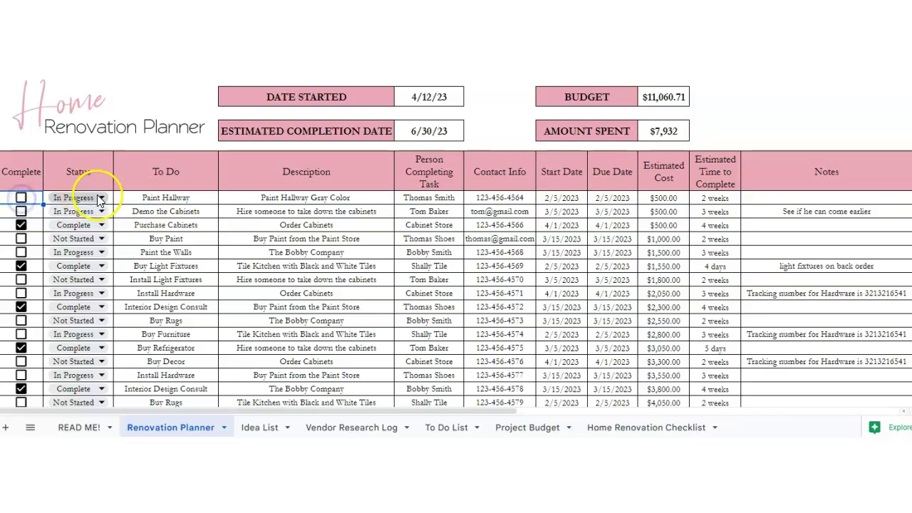
left_click(92, 198)
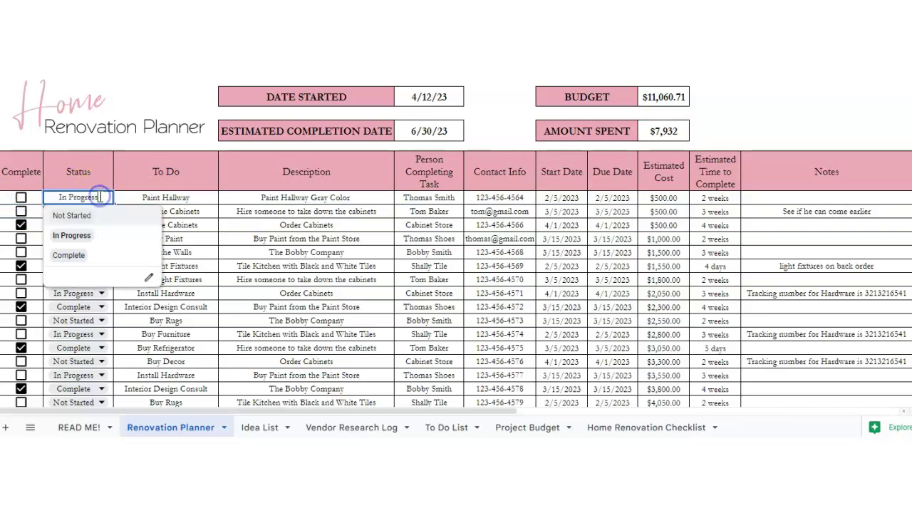
left_click(86, 241)
- Replace the task name, enter description 'Paint the Deck White' and assign it to Me
left_click(195, 198)
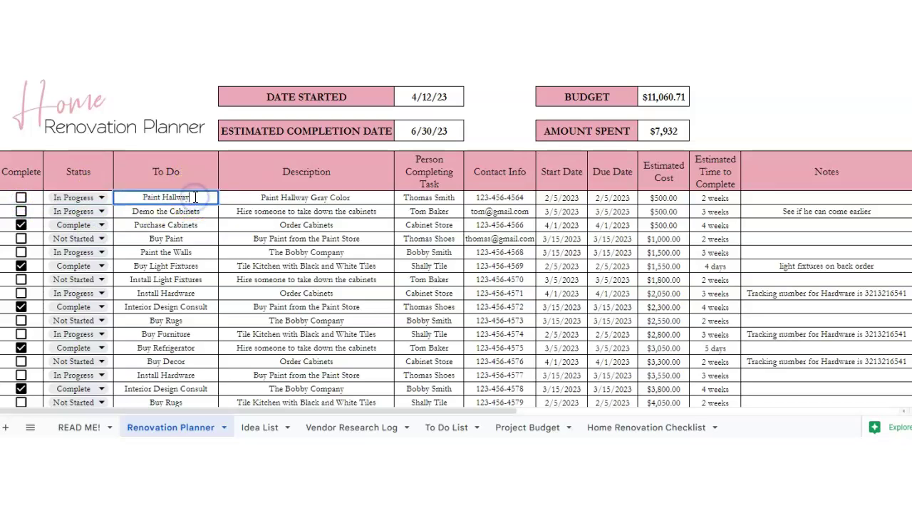
left_click_drag(195, 197, 120, 198)
key("BackSpace")
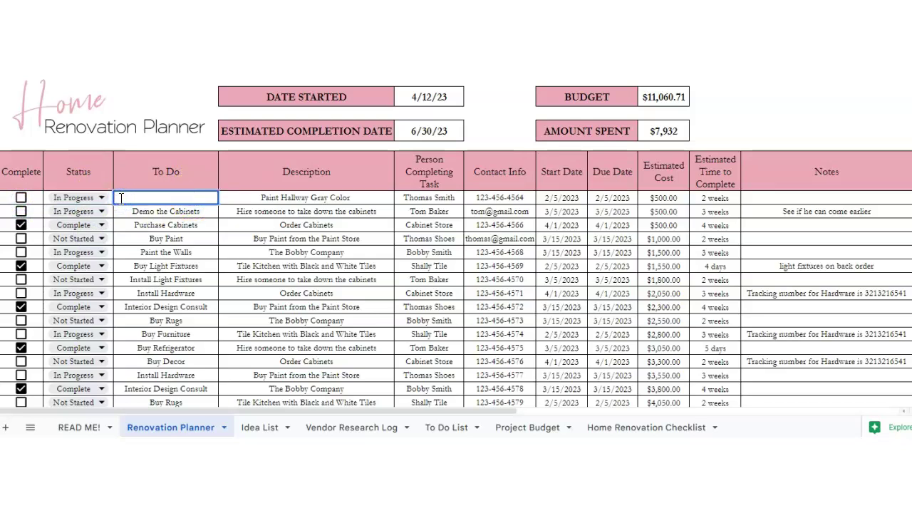
type("Pain the")
type(" t")
key("Tab")
type("P")
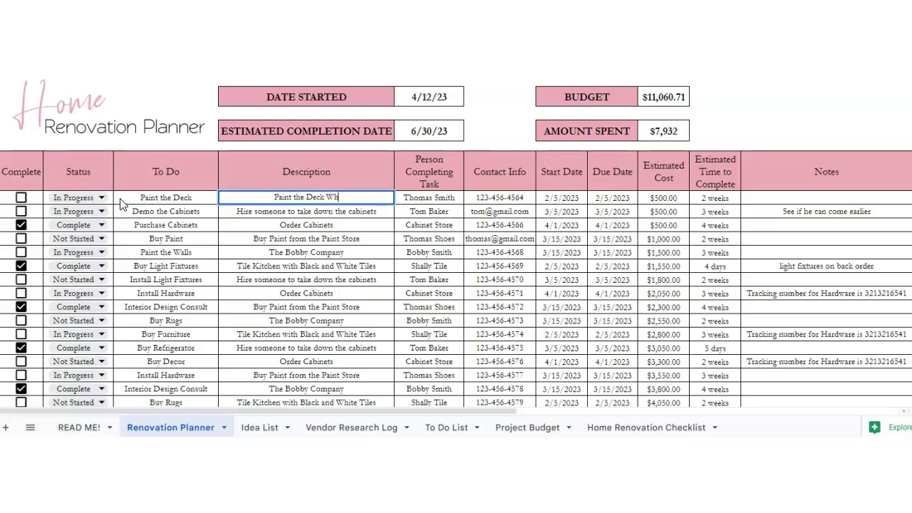
type("aint the Deck White")
key("Tab")
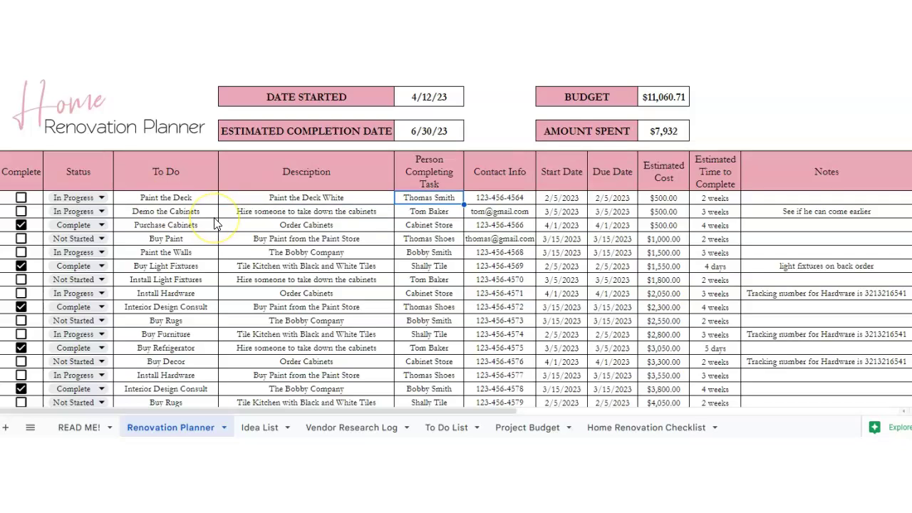
type("Me")
key("Tab")
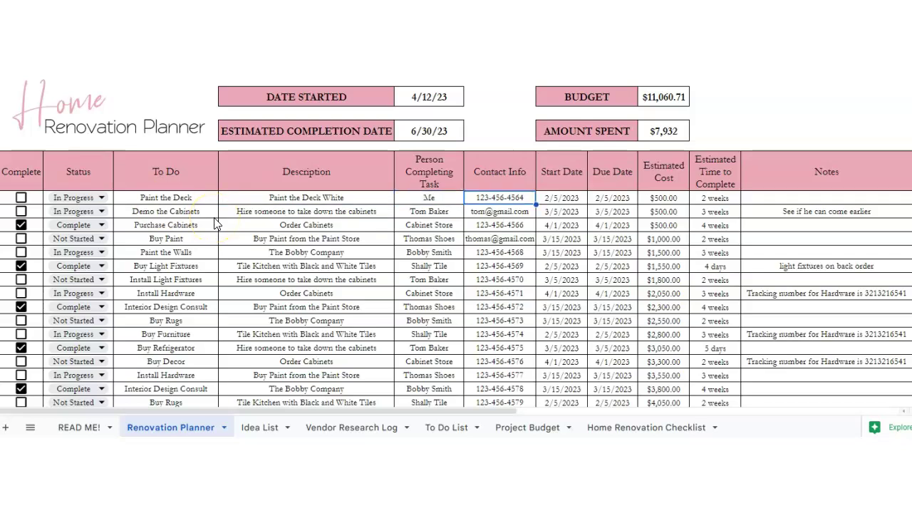
key("Tab")
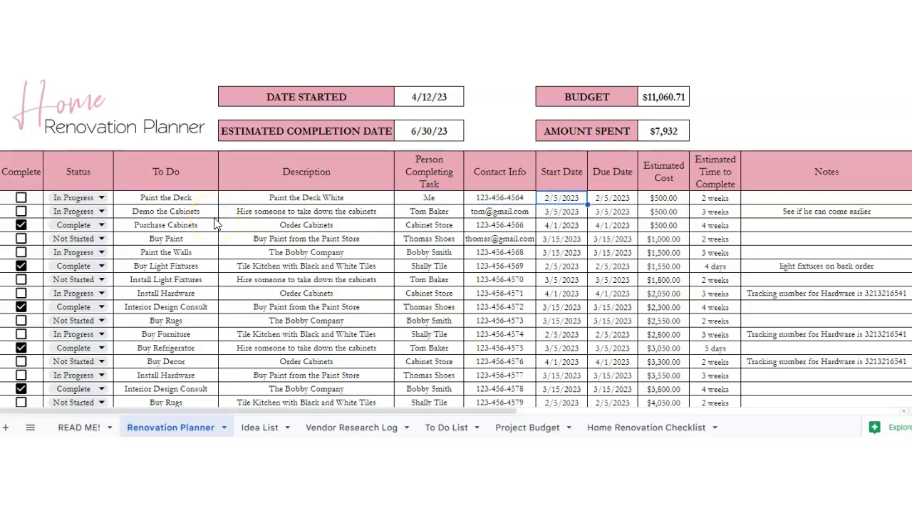
- Set the task's start date to 2/8/2023 and due date to 2/19/2023
double_click(574, 200)
left_click(562, 261)
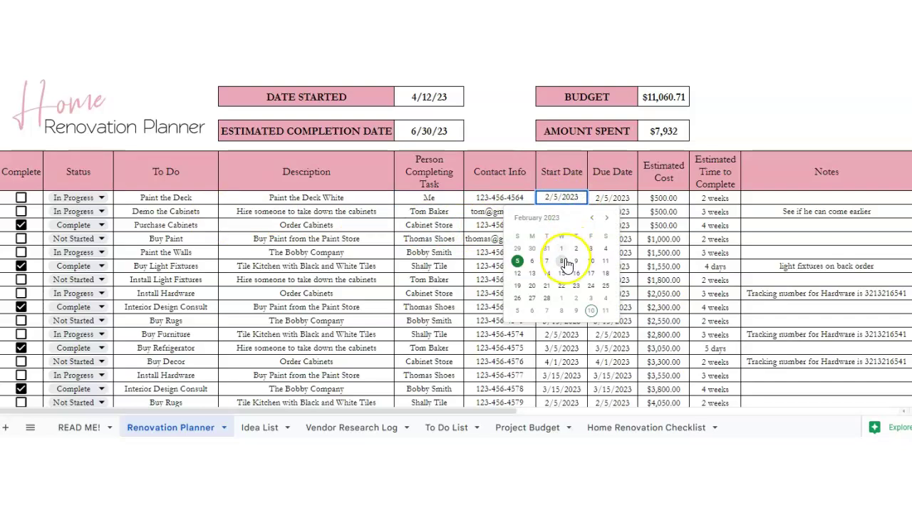
double_click(611, 198)
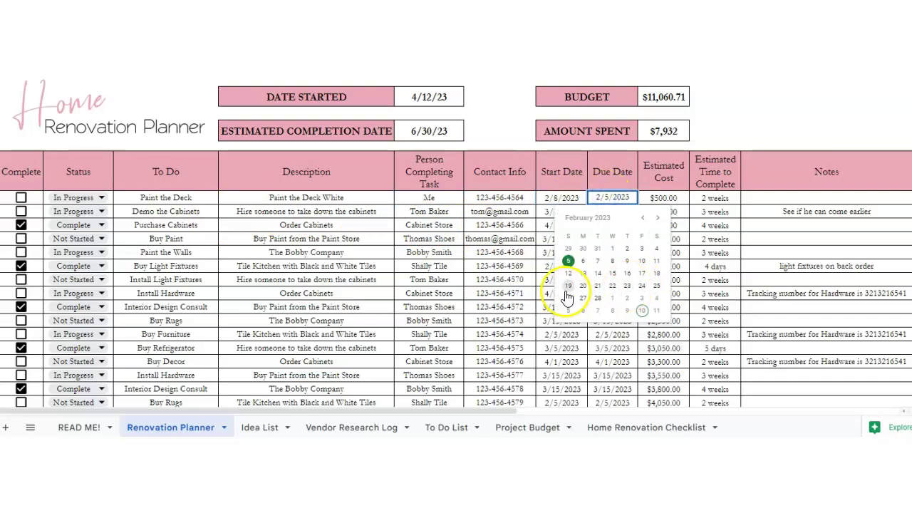
left_click(568, 286)
left_click(716, 197)
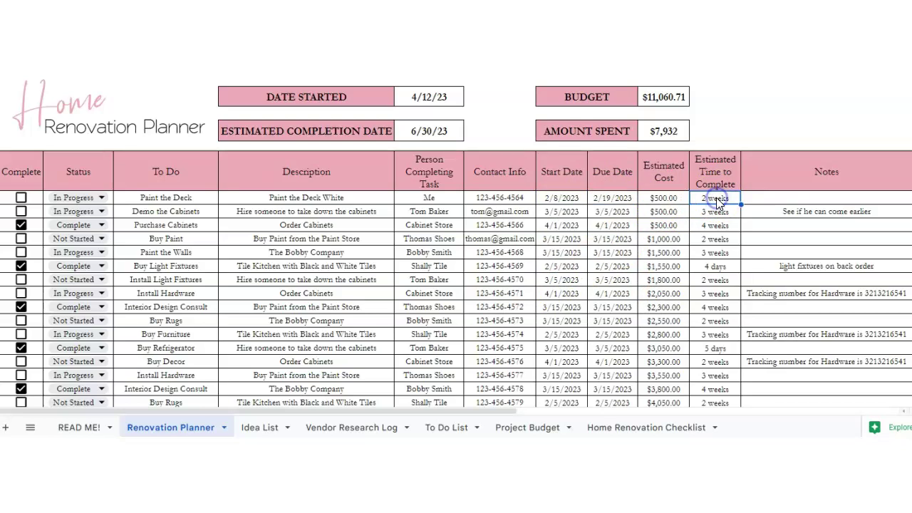
left_click(776, 202)
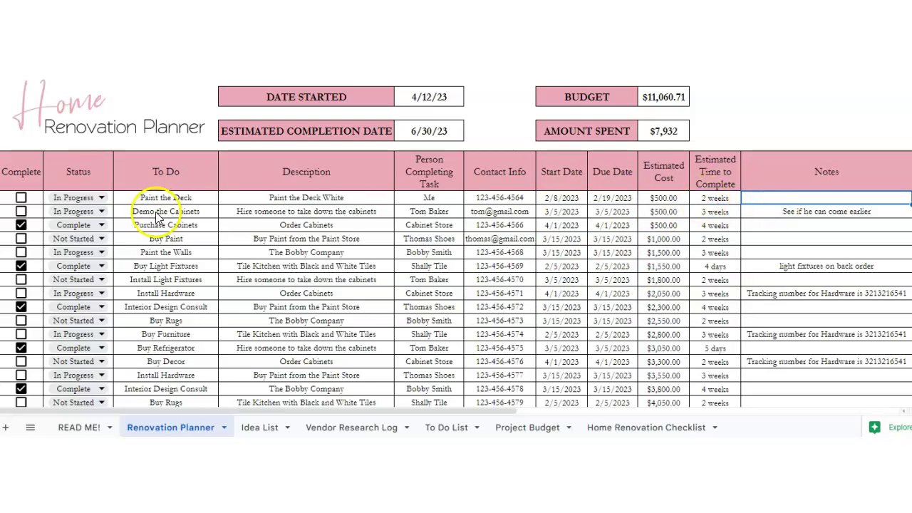
- Add 'Another Item' to the Idea List Category dropdown choices, applied across B5:B35
left_click(260, 428)
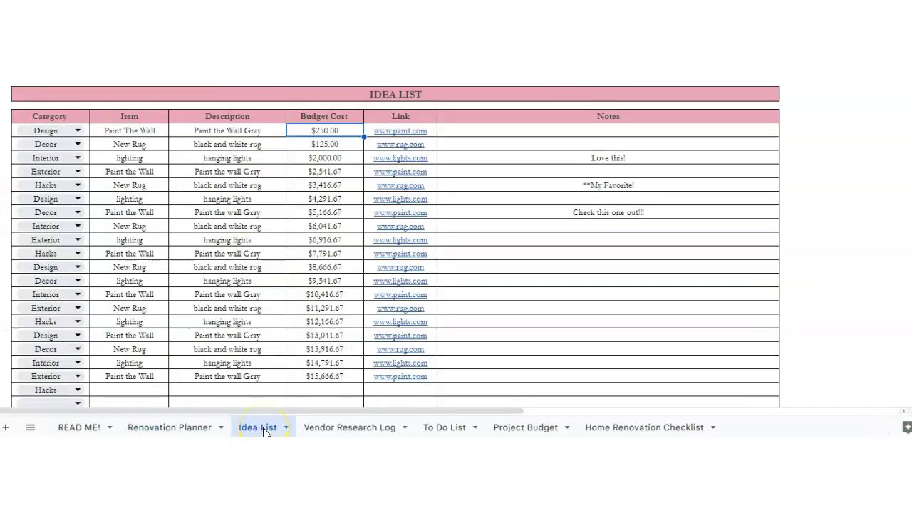
left_click(77, 131)
left_click(66, 159)
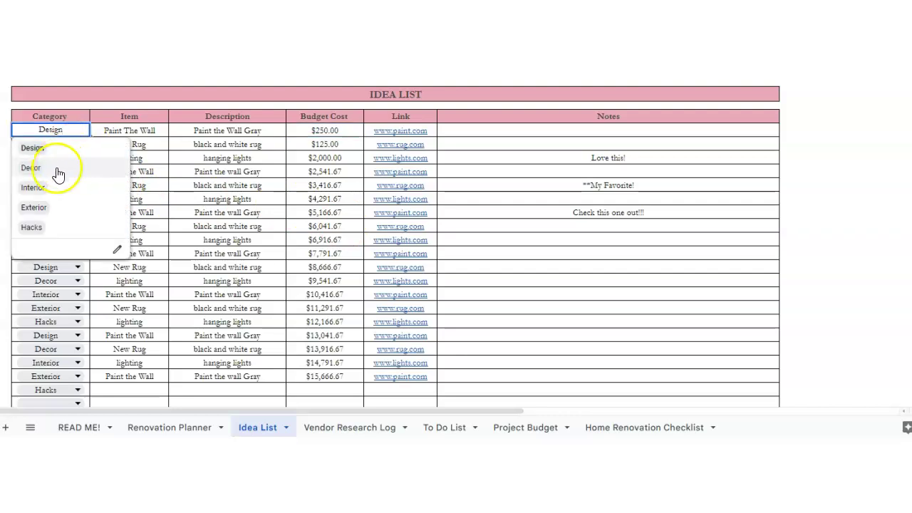
left_click(116, 249)
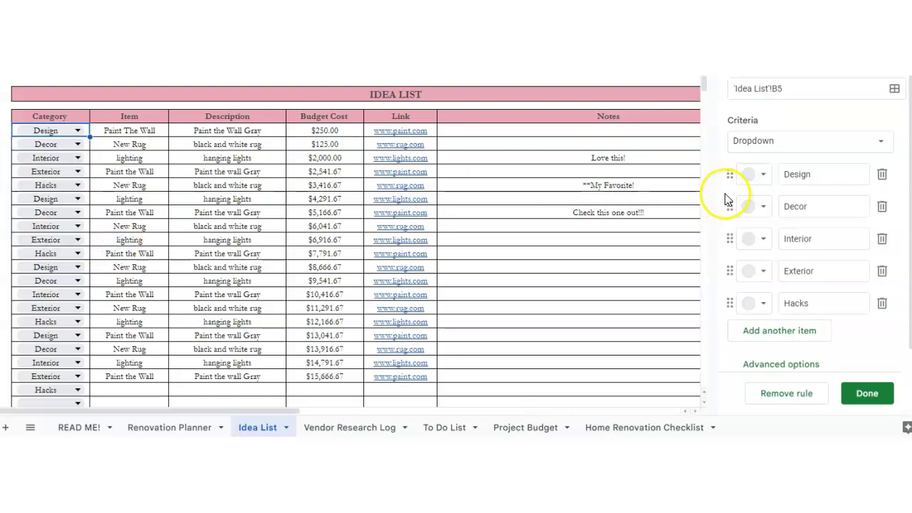
left_click(786, 330)
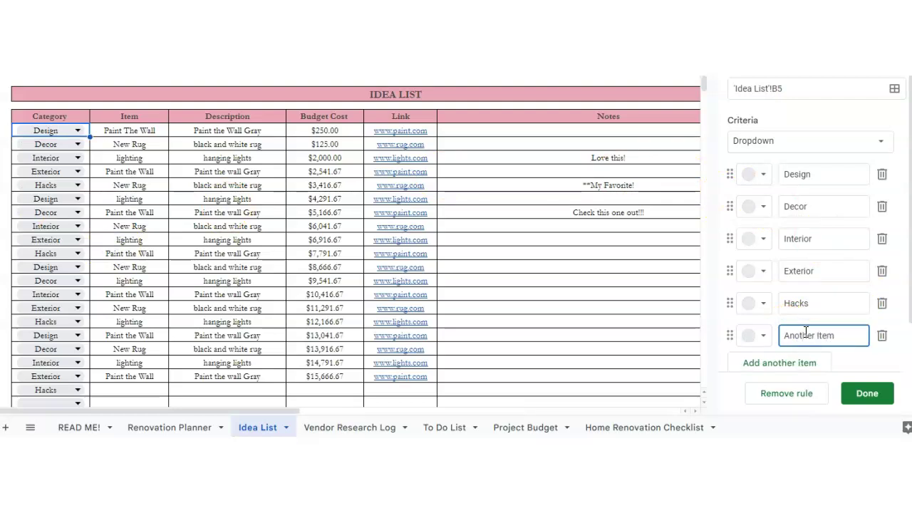
left_click(871, 391)
left_click(615, 242)
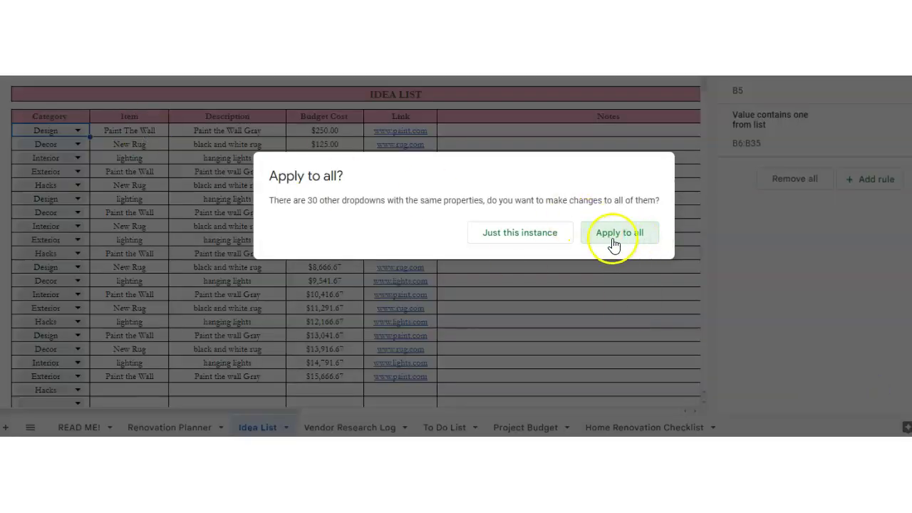
left_click(77, 130)
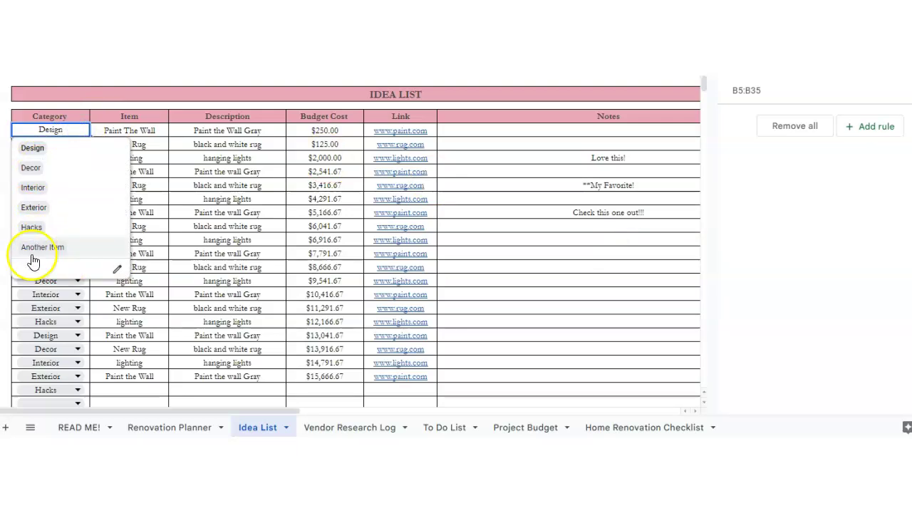
left_click(134, 130)
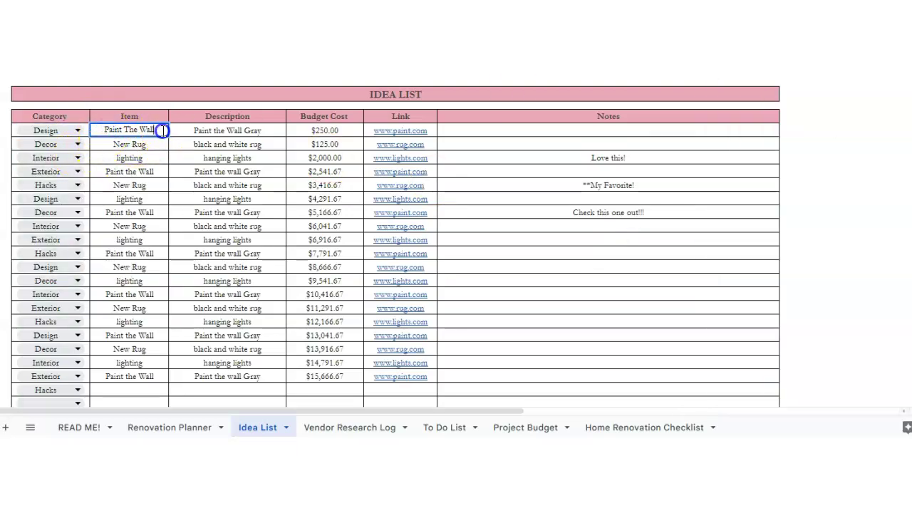
- Rename the first Idea List item to Painting the Wall
double_click(162, 130)
type("Painting the Wall")
key("Tab")
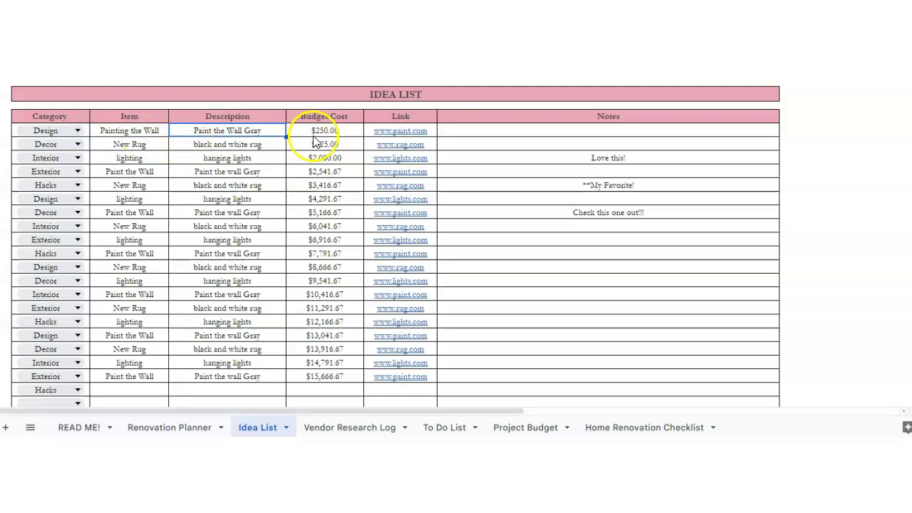
- Set its Budget Cost to $500, check its paint.com link, then open the Vendor Research Log
double_click(313, 134)
double_click(297, 138)
type("500")
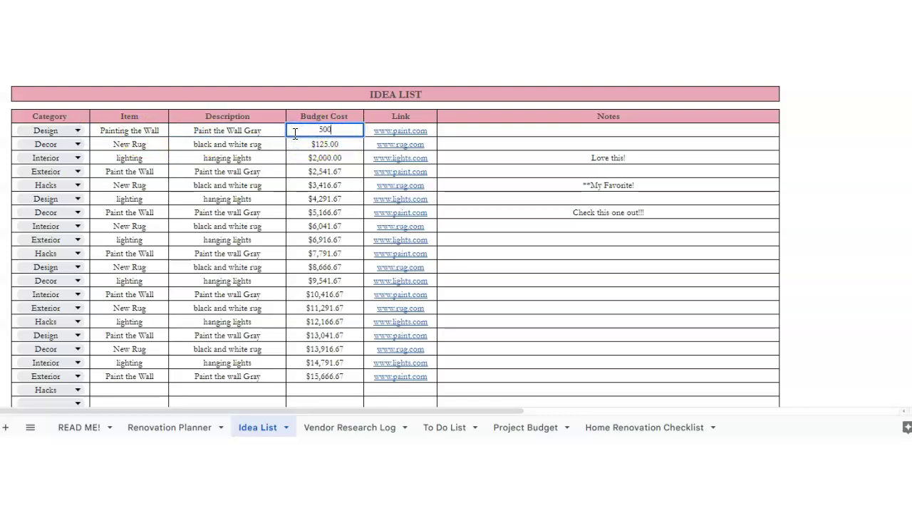
key("Return")
left_click(368, 132)
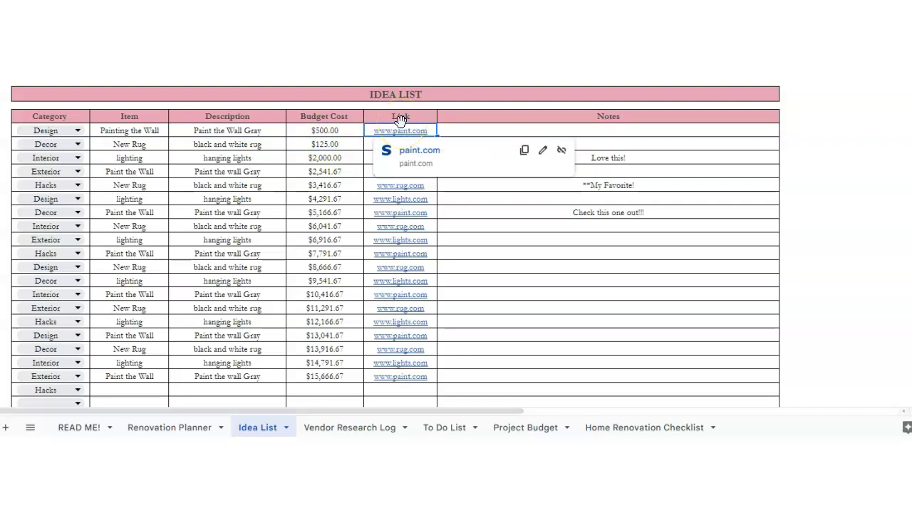
left_click(457, 133)
left_click(357, 429)
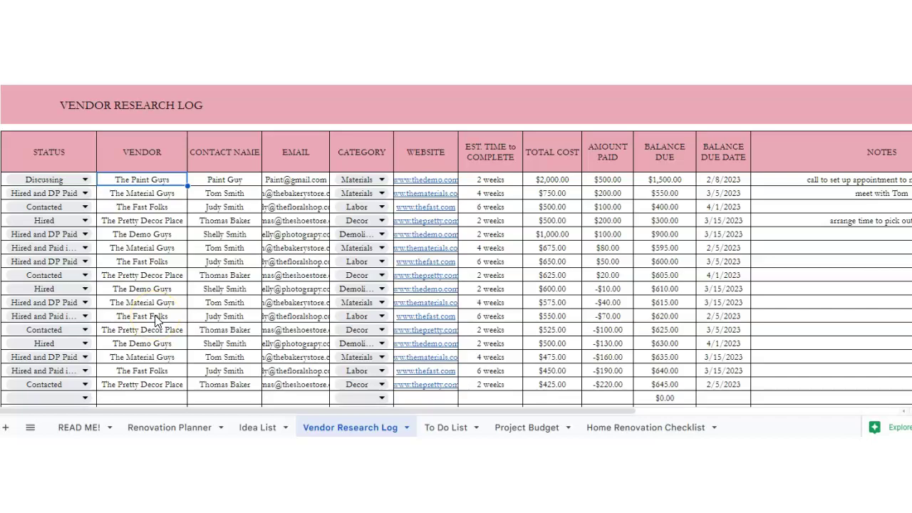
- Set the first vendor's status to Hired and DP Paid
left_click(85, 179)
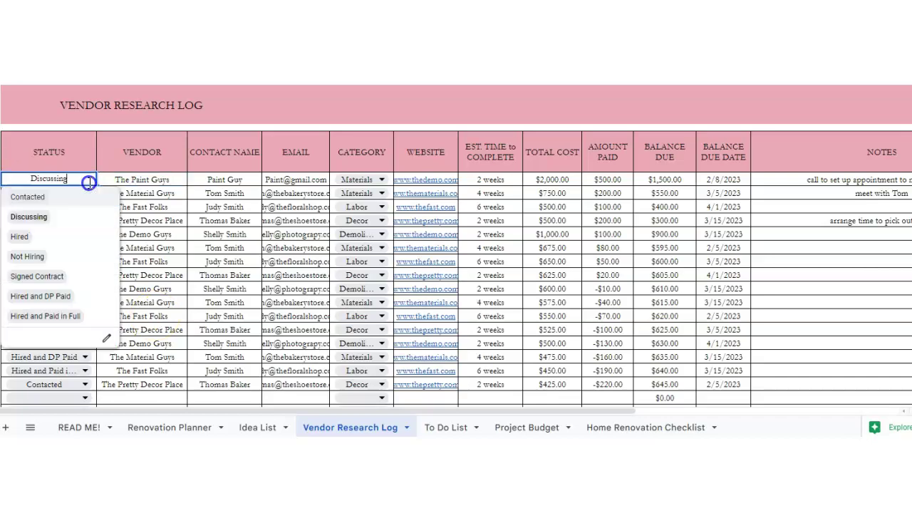
left_click(81, 220)
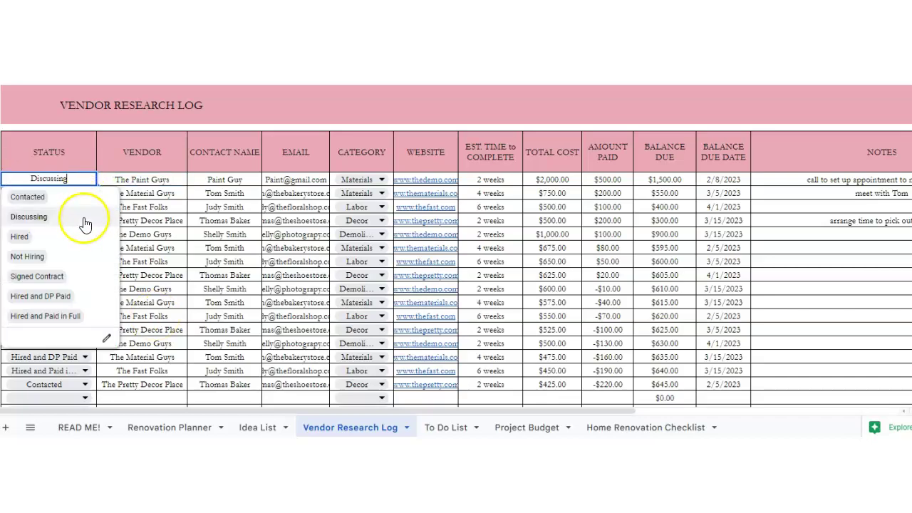
left_click(81, 298)
- Rename the first vendor to The Paint People
double_click(124, 187)
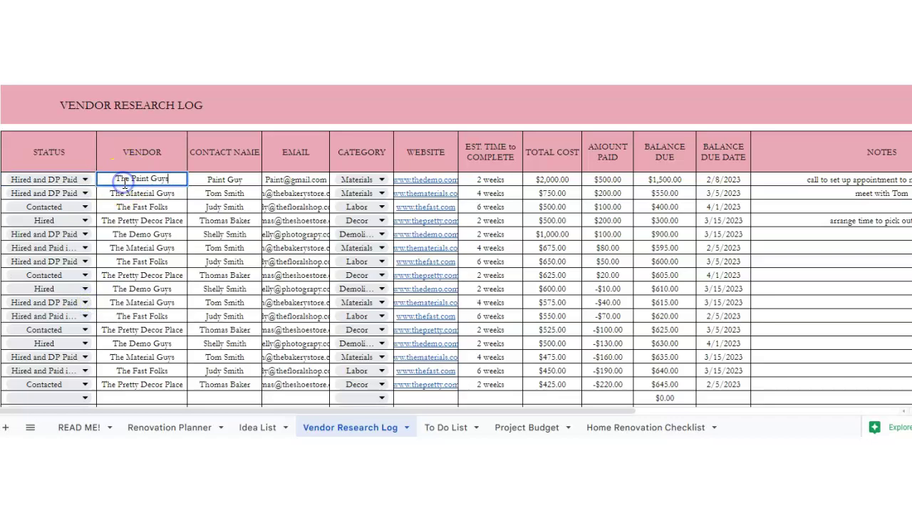
left_click_drag(171, 179, 99, 185)
type("The Paint People")
key("Tab")
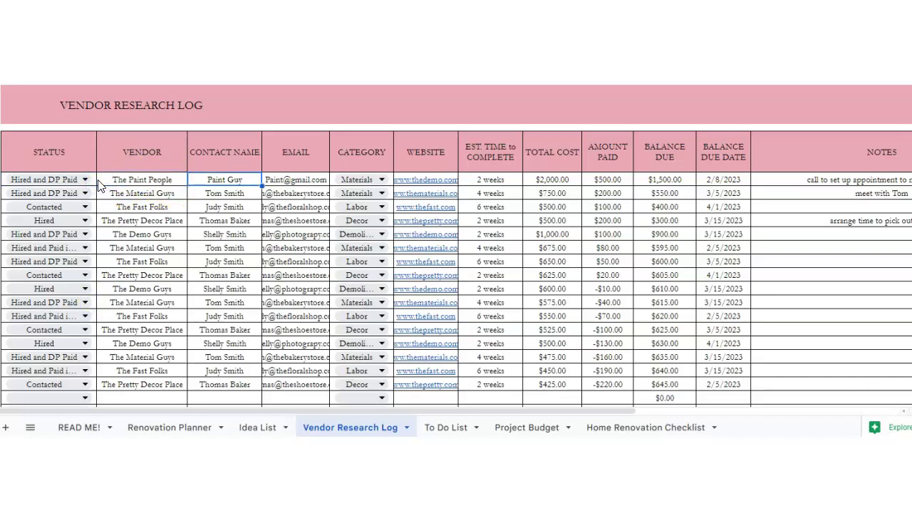
- Review the vendor's Materials category, completion time, total cost, amount paid and balance due date
left_click(383, 179)
left_click(417, 179)
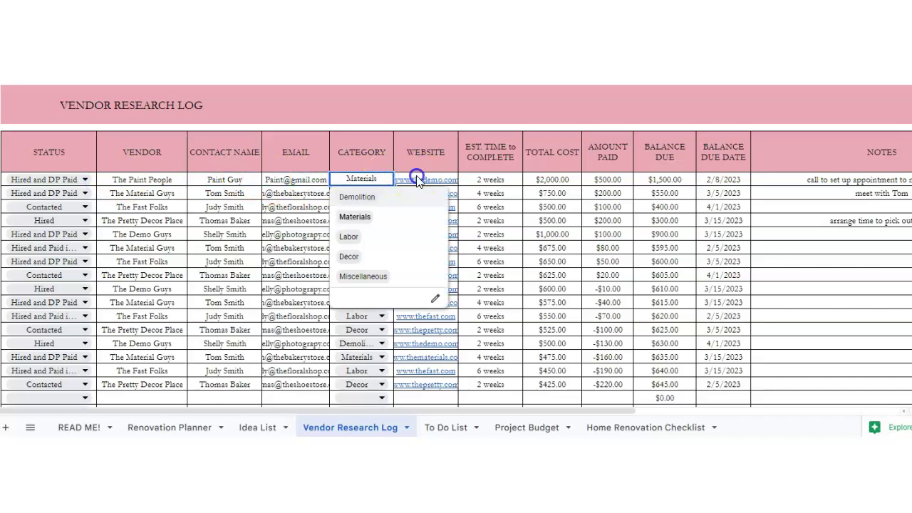
left_click(471, 183)
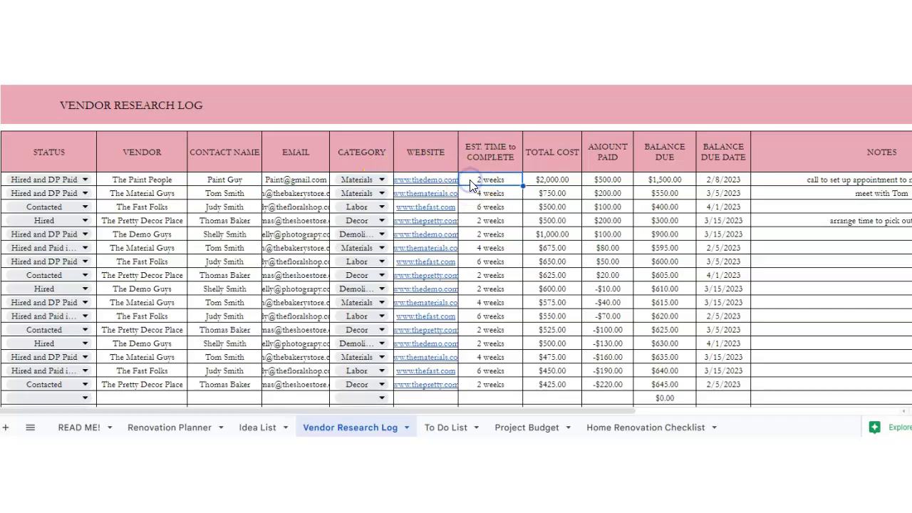
left_click(541, 180)
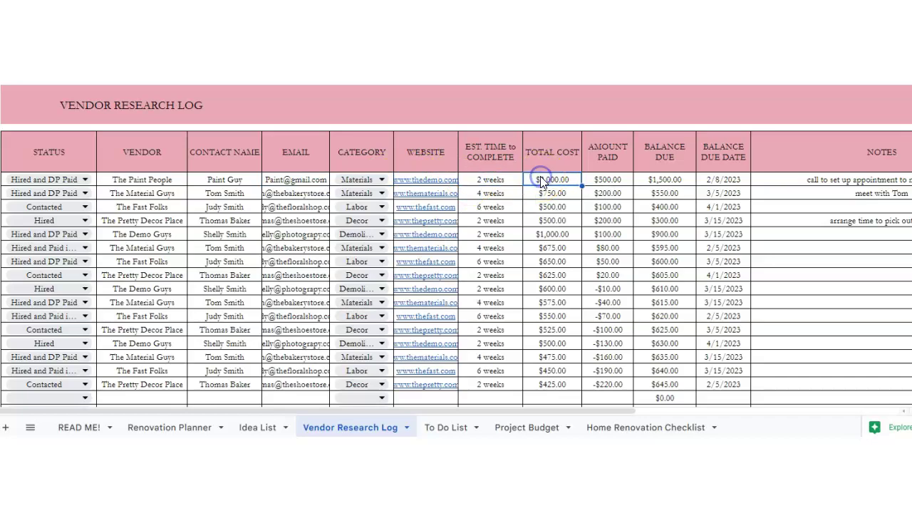
left_click(591, 179)
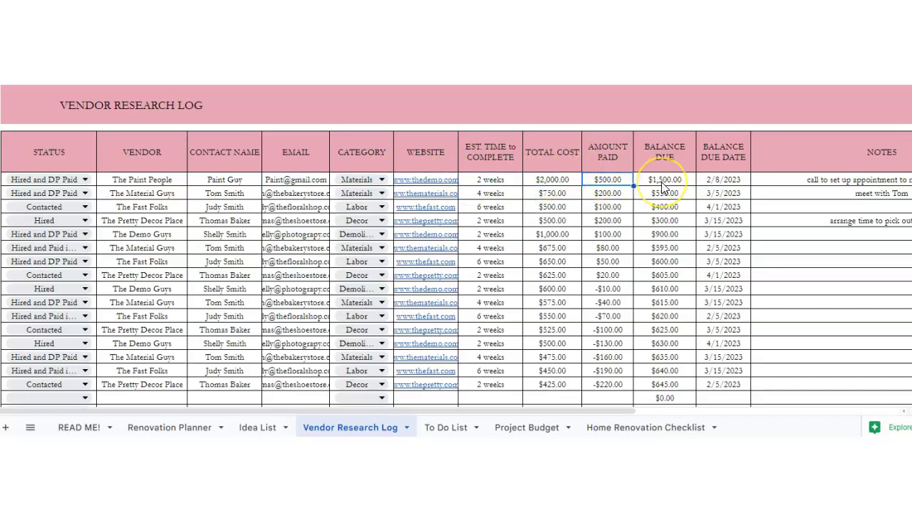
left_click(721, 183)
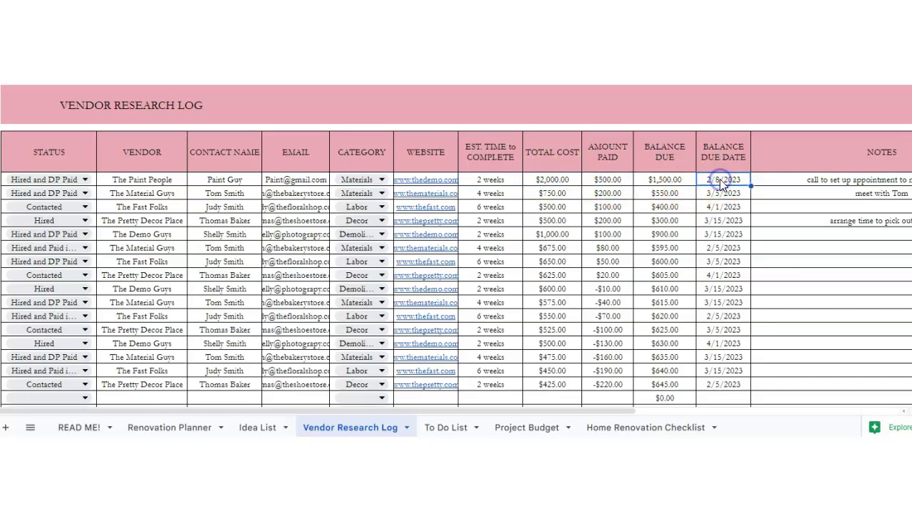
- On the To Do List, clear the first High Priority task, Call Thomas
left_click(441, 428)
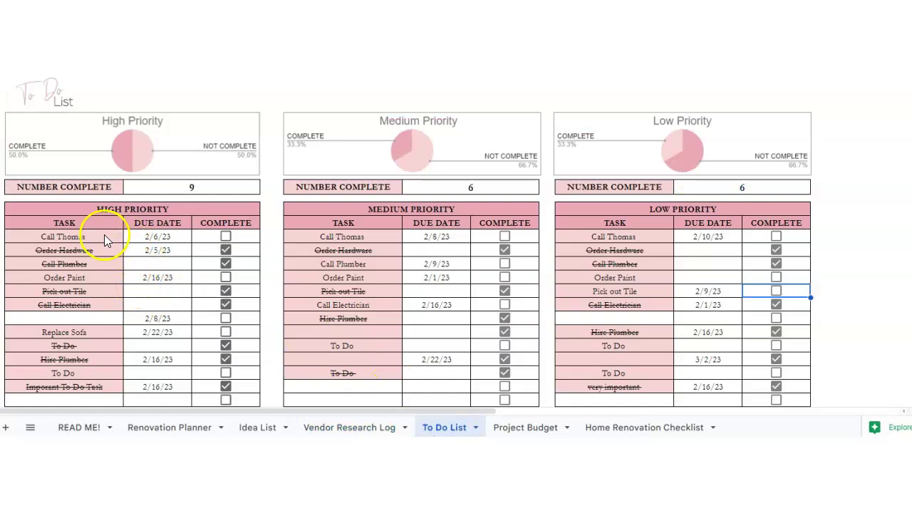
left_click(645, 206)
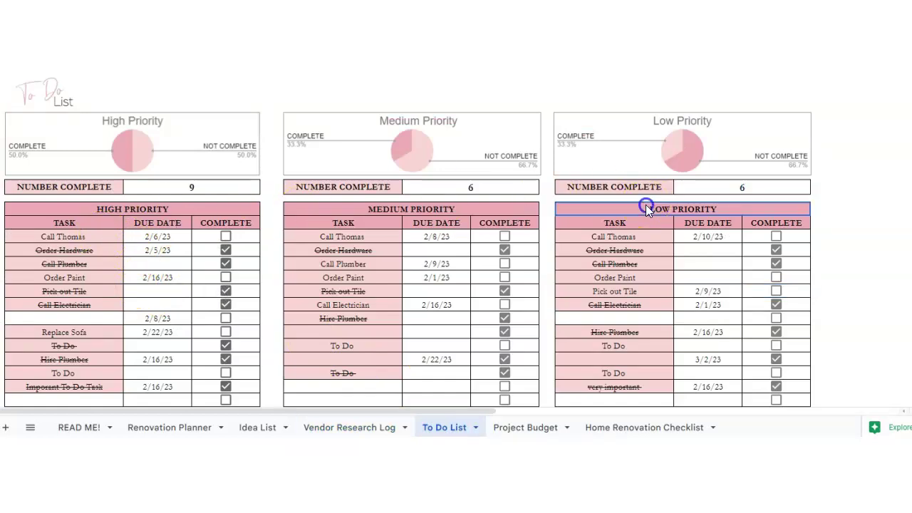
left_click(145, 209)
left_click(80, 235)
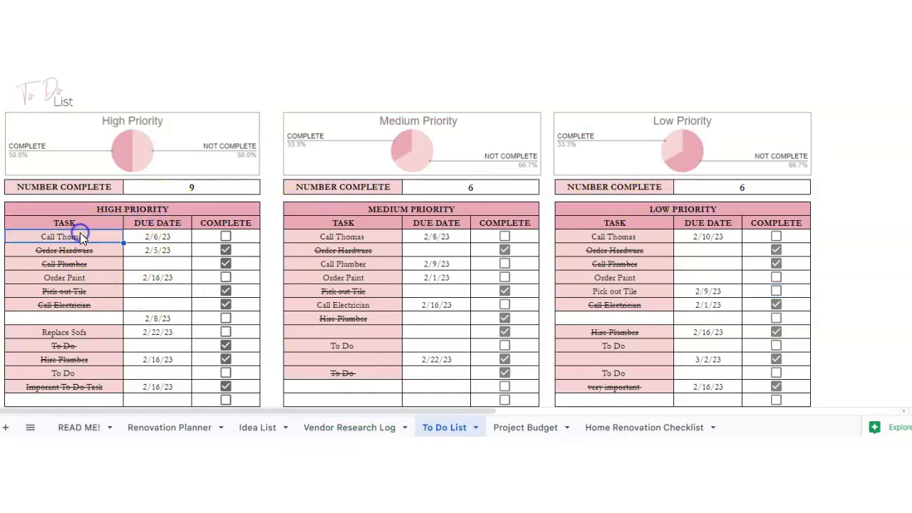
double_click(80, 235)
left_click_drag(89, 236, 26, 235)
key("BackSpace")
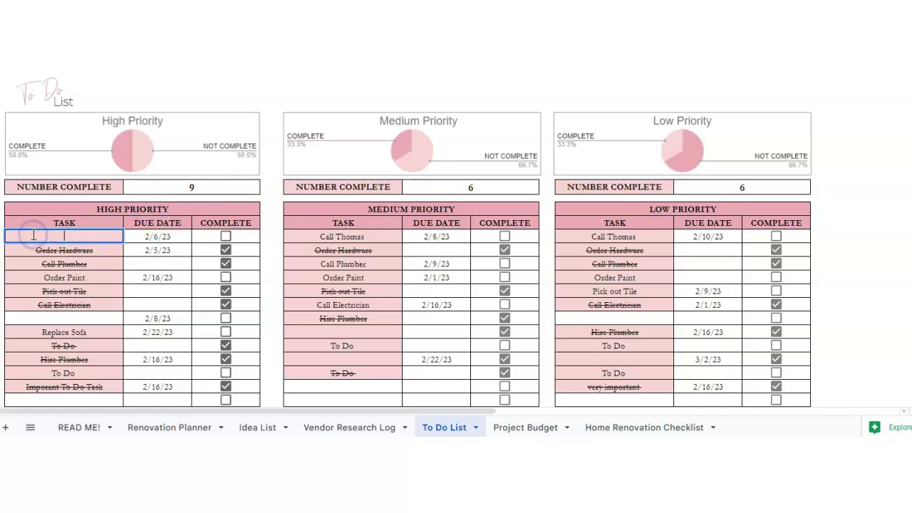
left_click(130, 265)
left_click(109, 242)
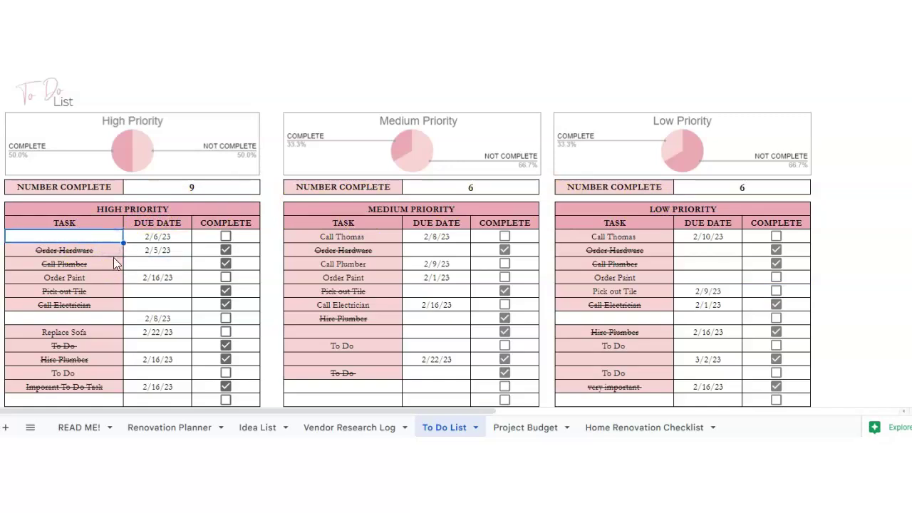
- Enter Paint the Hallway as the first high-priority task, due 2/27/23
double_click(92, 236)
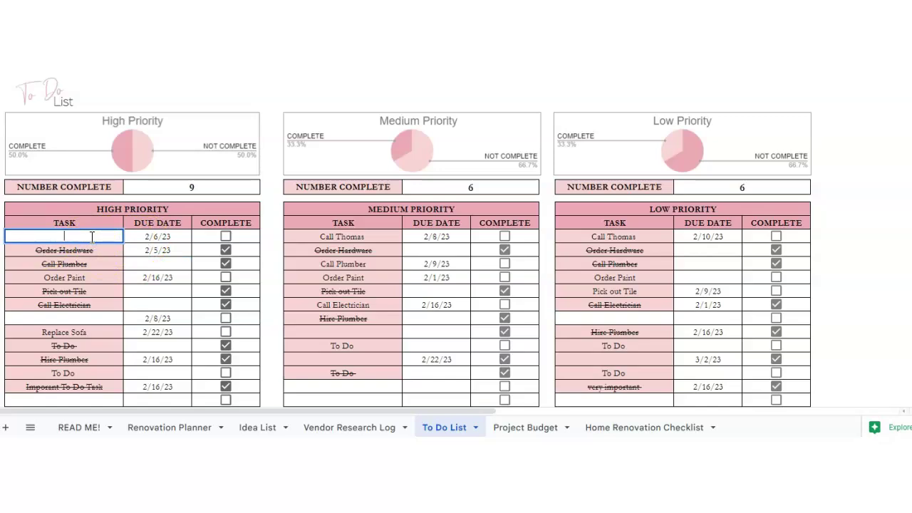
type("Paint the Hallway")
key("Tab")
double_click(158, 241)
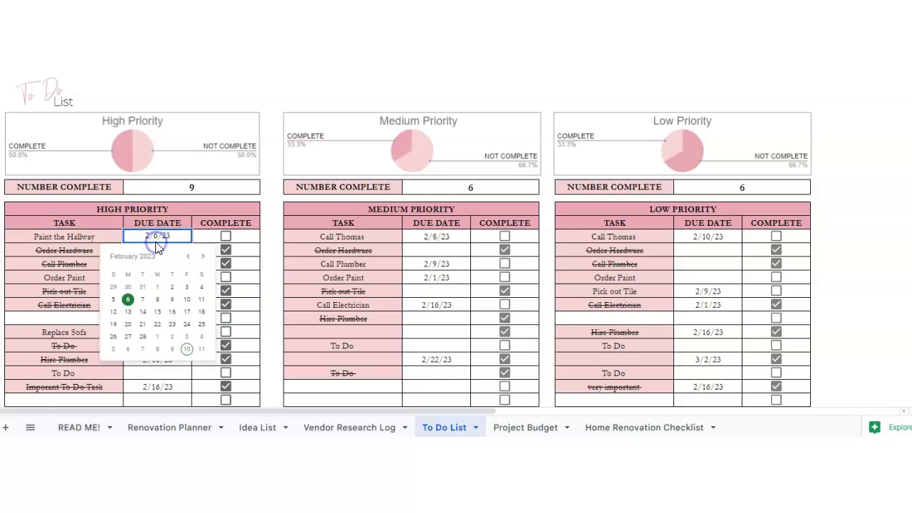
left_click(127, 336)
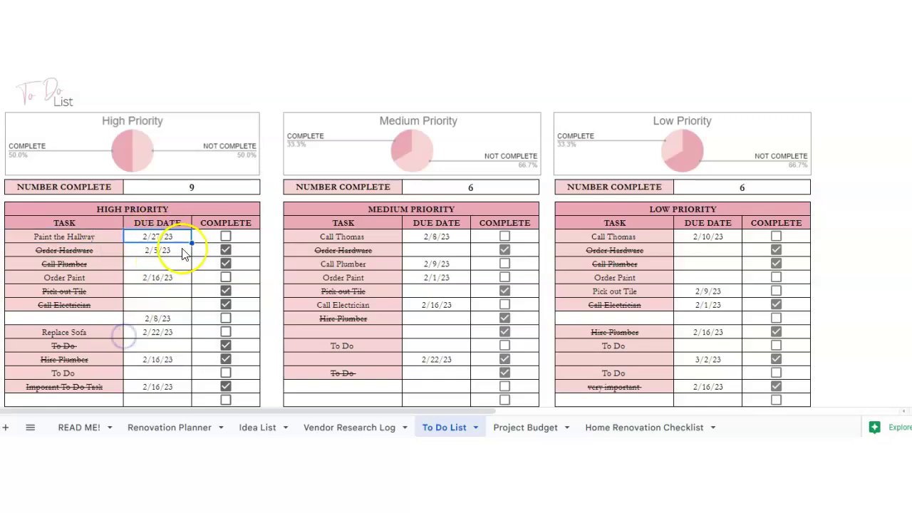
- Reset the High Priority Complete boxes, then tick the first five tasks through Pick out Tile
left_click(225, 237)
left_click(225, 237)
left_click(225, 250)
left_click(225, 263)
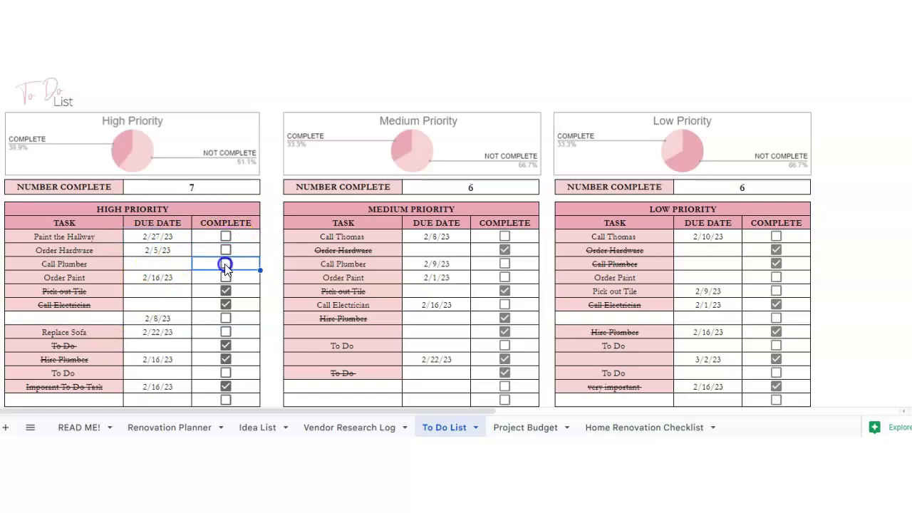
left_click(225, 291)
left_click(226, 305)
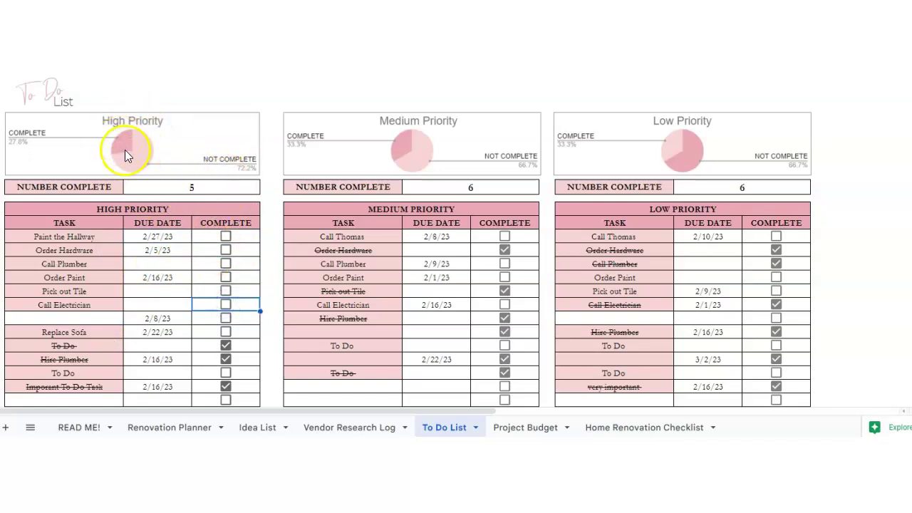
left_click(225, 237)
left_click(225, 250)
left_click(225, 263)
left_click(226, 277)
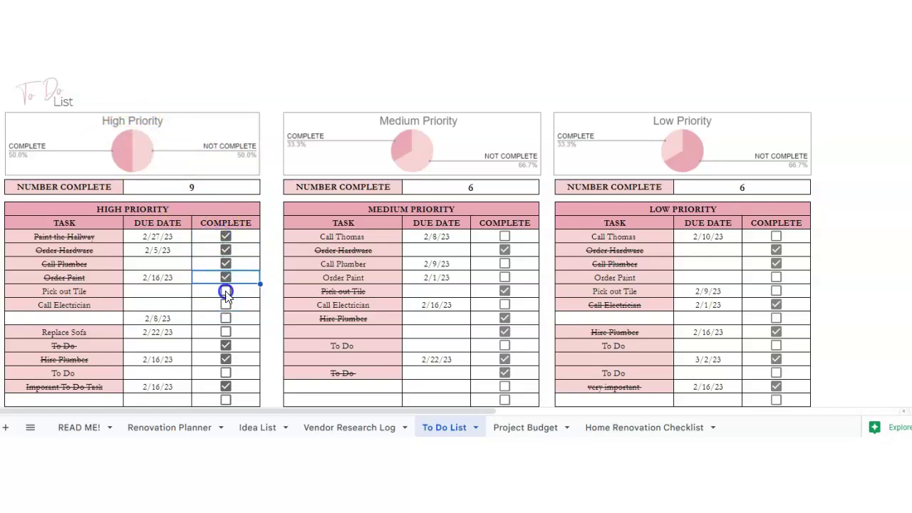
left_click(225, 291)
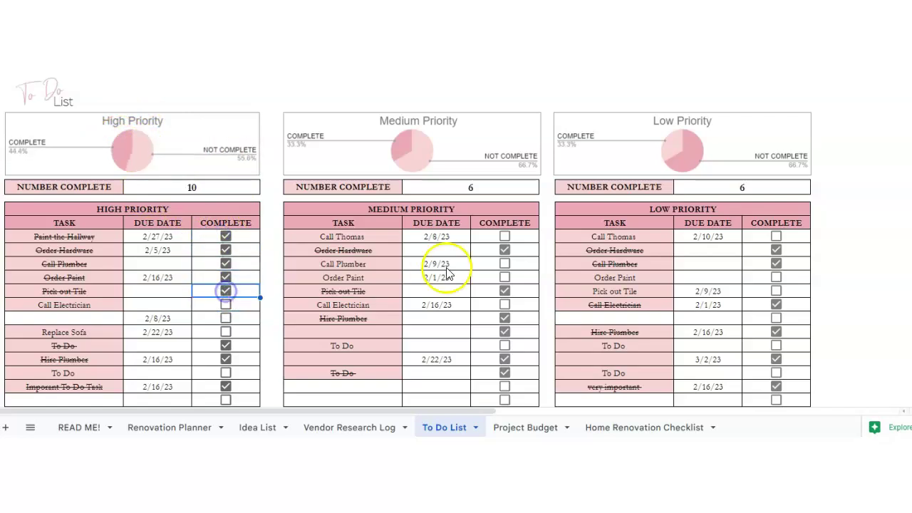
- Review the Target Budget, Total Spent and Total Remaining Budget figures on Project Budget
left_click(521, 428)
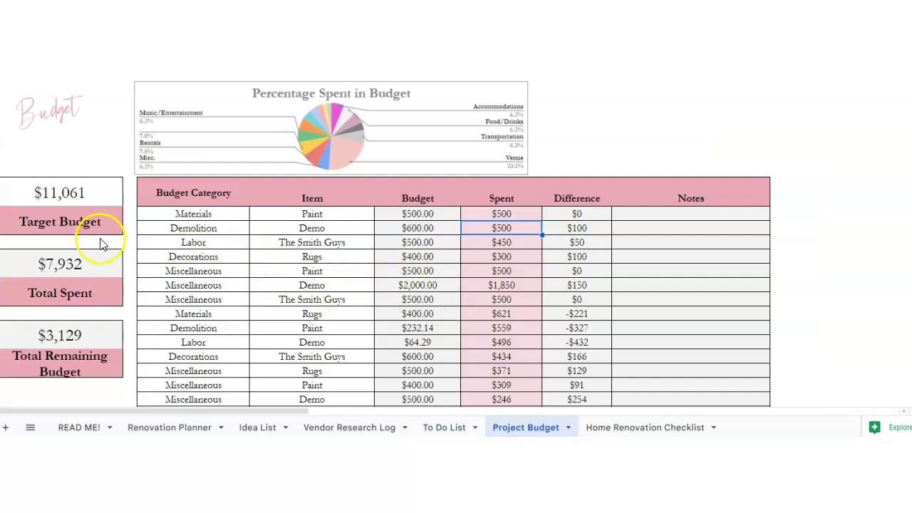
left_click(67, 194)
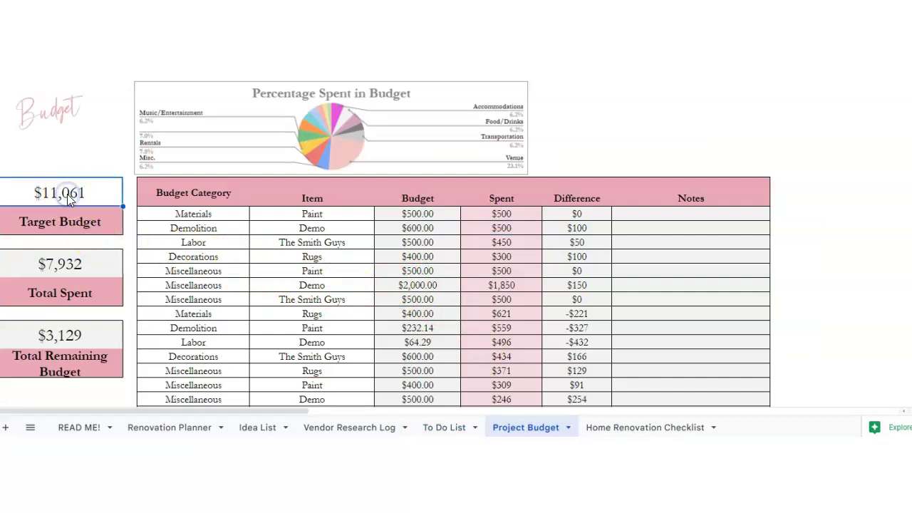
left_click(70, 264)
left_click(77, 343)
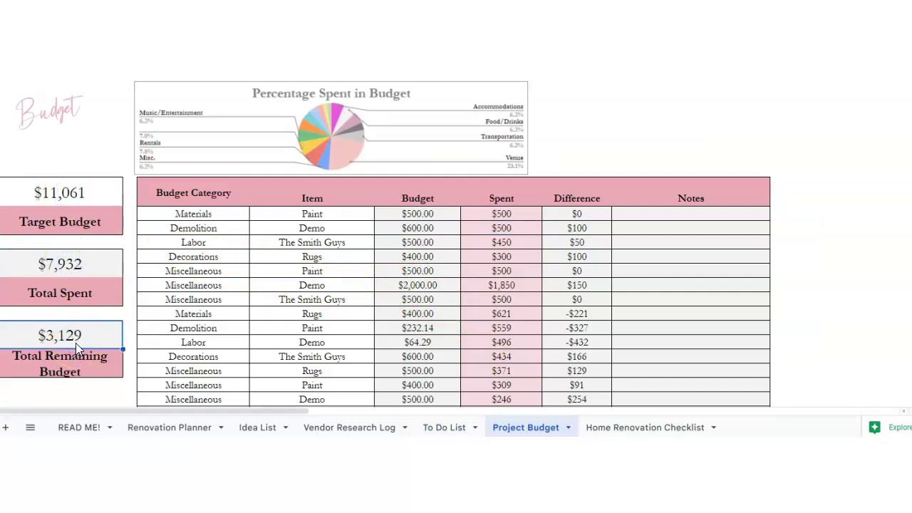
- Fill the first budget row with Demolition, Tear Down Deck, budget 1000 and spent 890
double_click(202, 211)
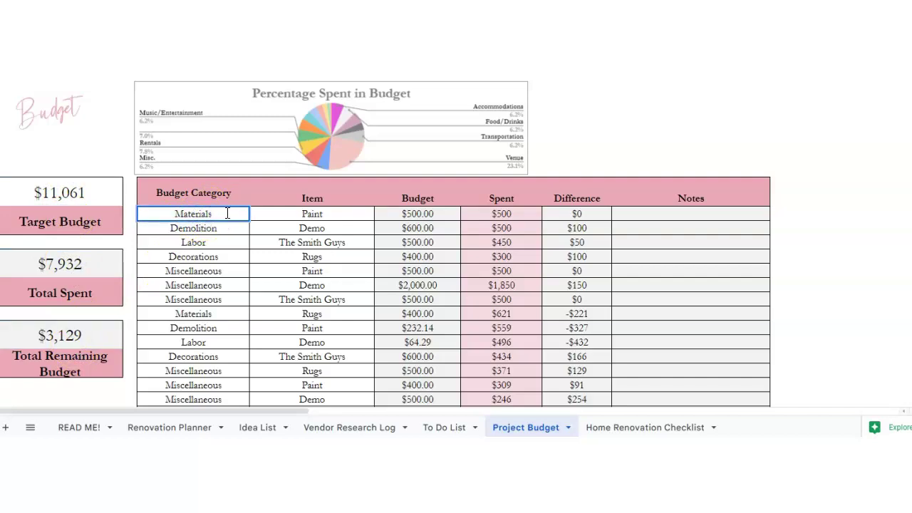
double_click(157, 214)
type("Demolition")
key("Tab")
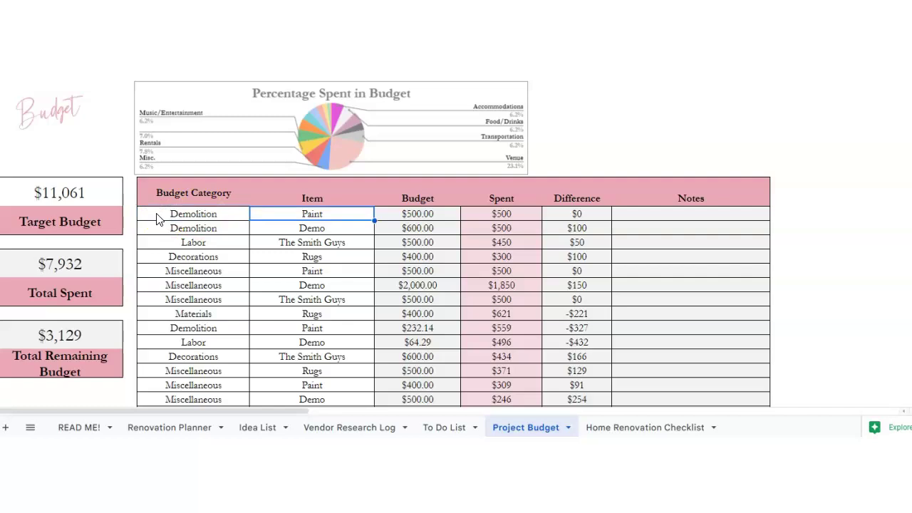
type("Tear")
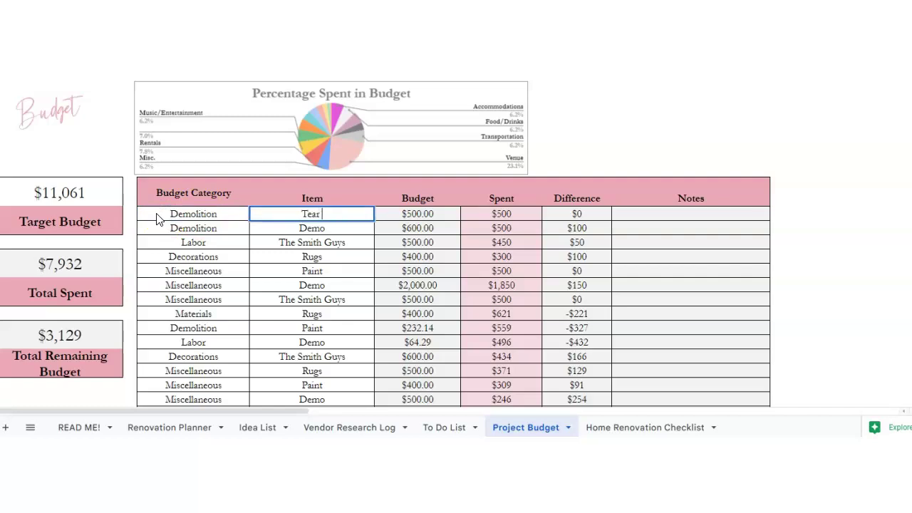
type(" Down Deck")
key("Tab")
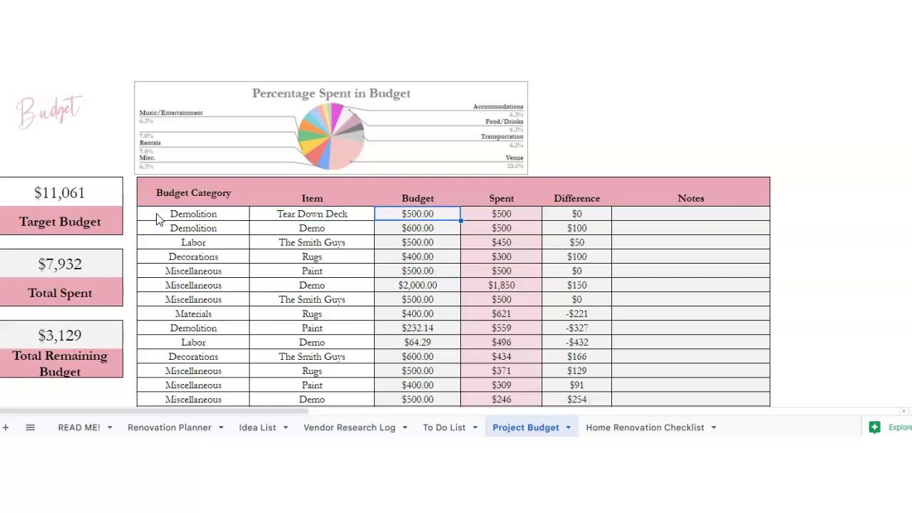
type("1000")
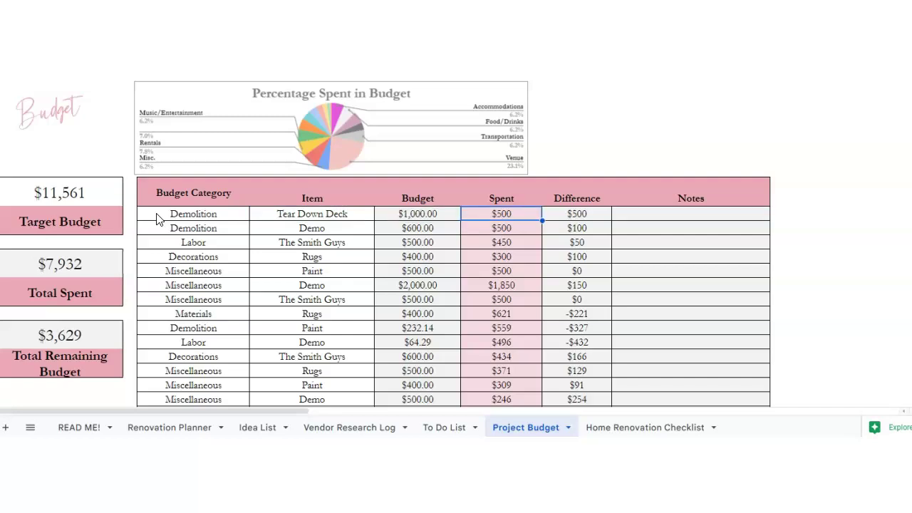
type("890")
key("Return")
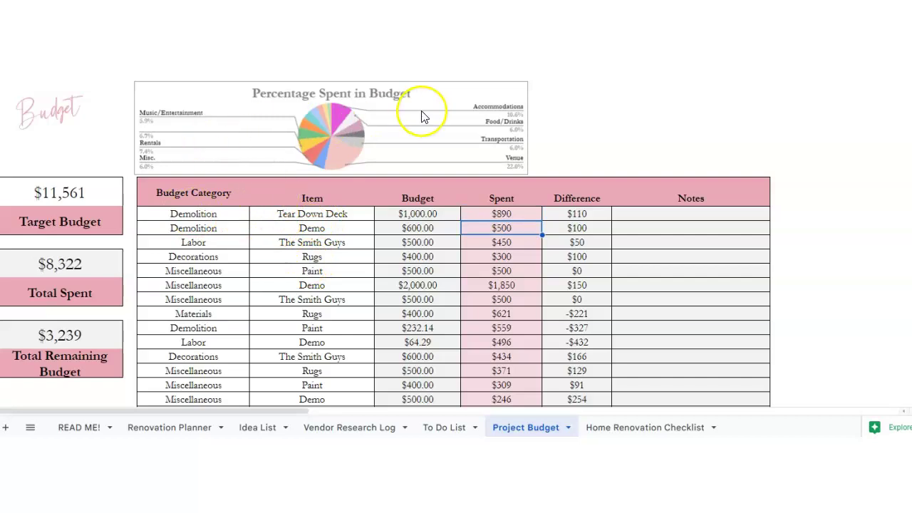
- Correct the first row's Spent to $1,000, check the totals, and open the Home Renovation Checklist
left_click(490, 217)
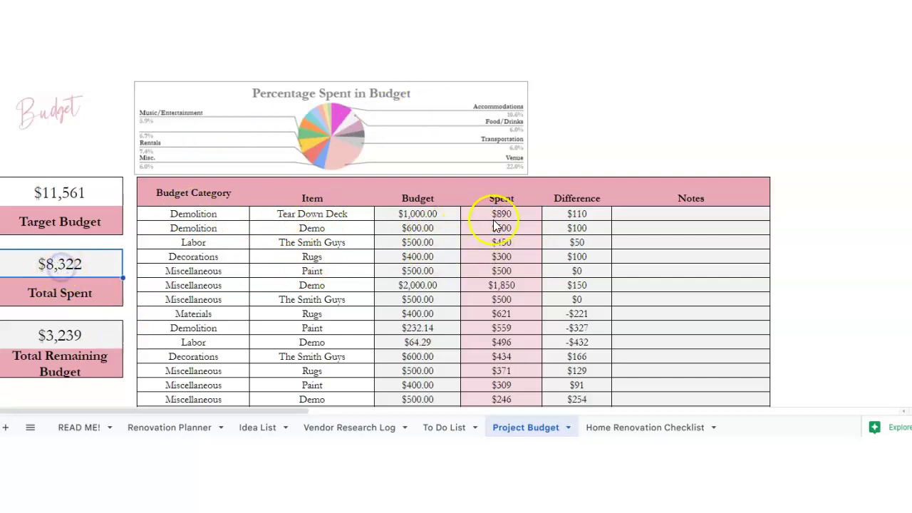
type("1000")
key("Return")
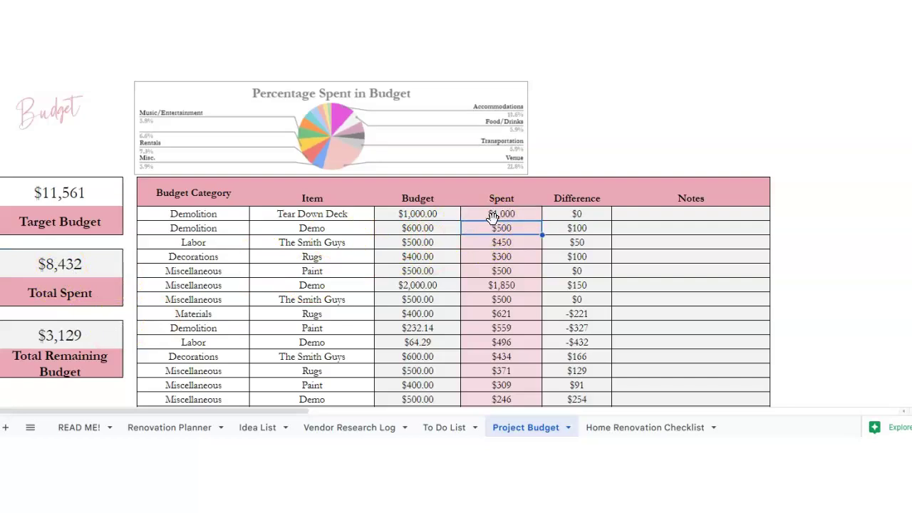
left_click(102, 265)
left_click(93, 340)
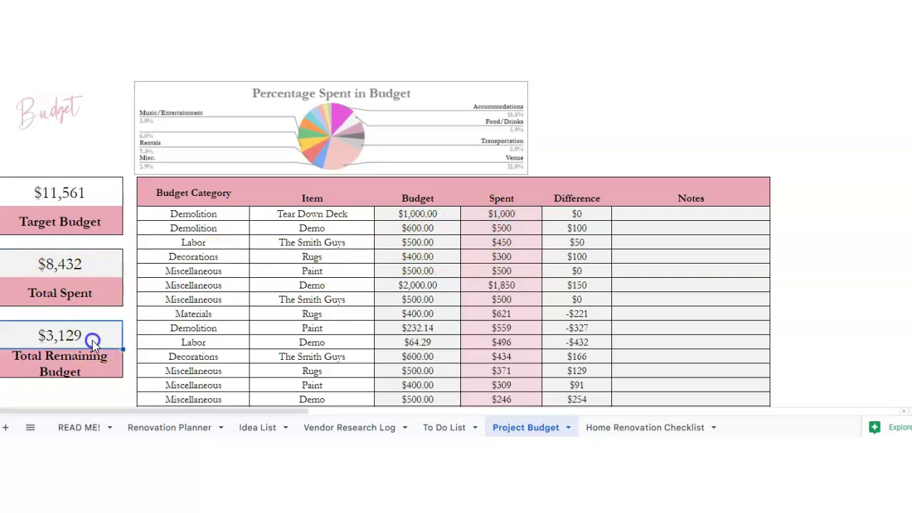
left_click(618, 426)
scroll(464, 371, "up", 6)
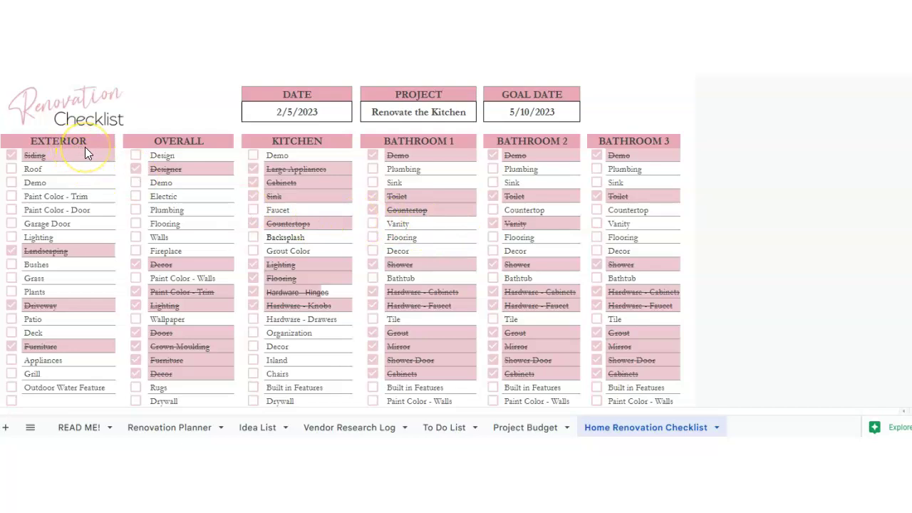
left_click(49, 141)
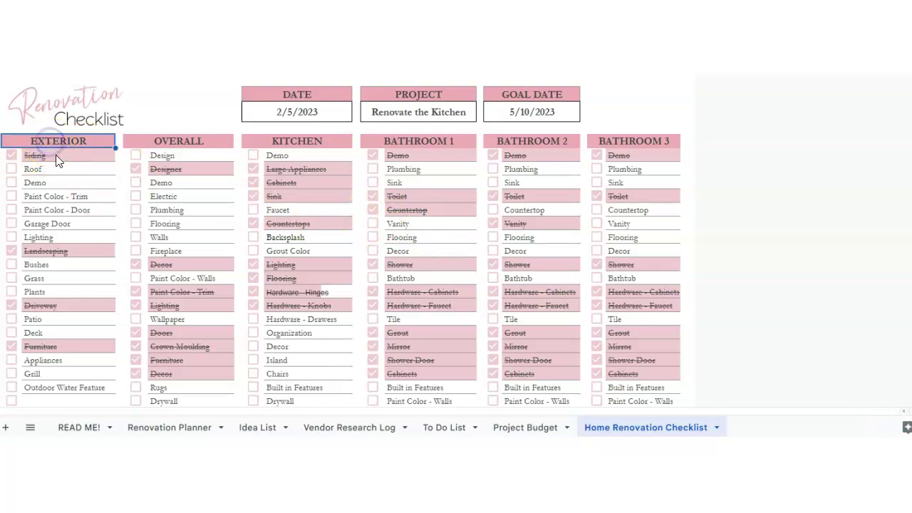
left_click_drag(58, 161, 64, 387)
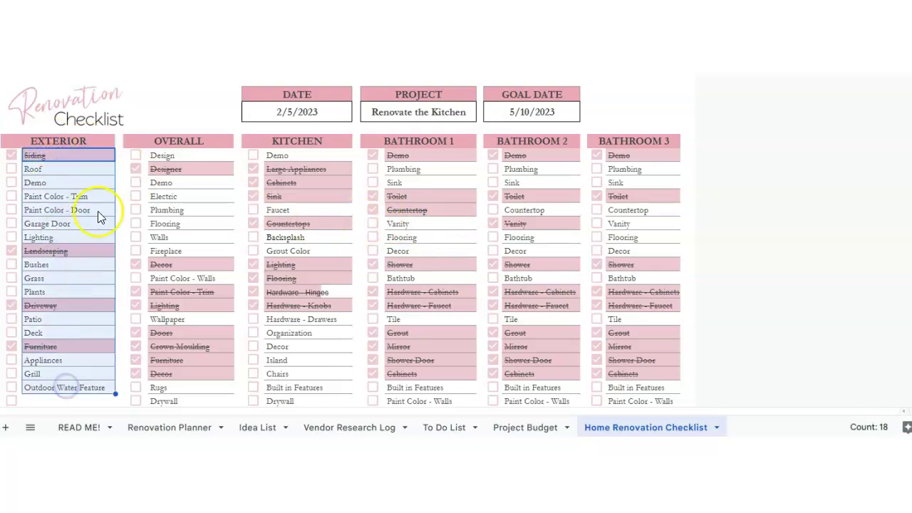
left_click(172, 144)
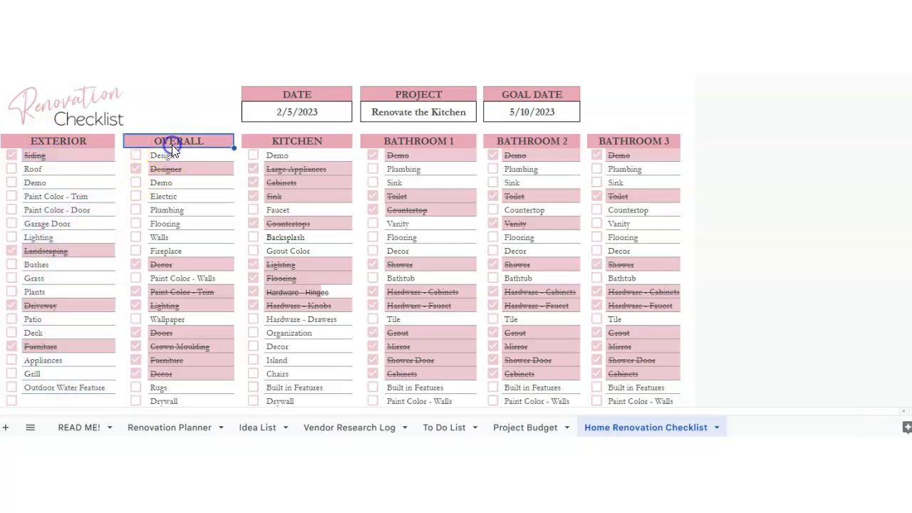
left_click(268, 142)
left_click(436, 142)
scroll(503, 142, "down", 5)
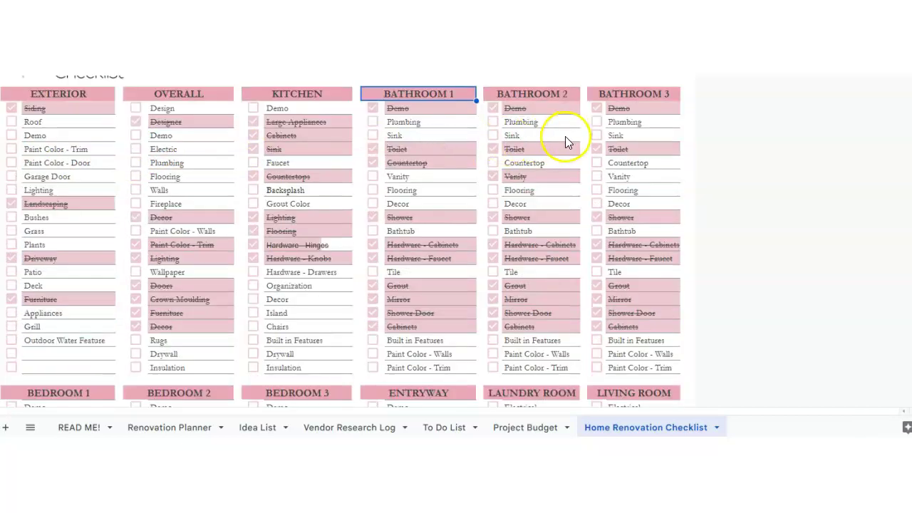
left_click(74, 260)
left_click(430, 260)
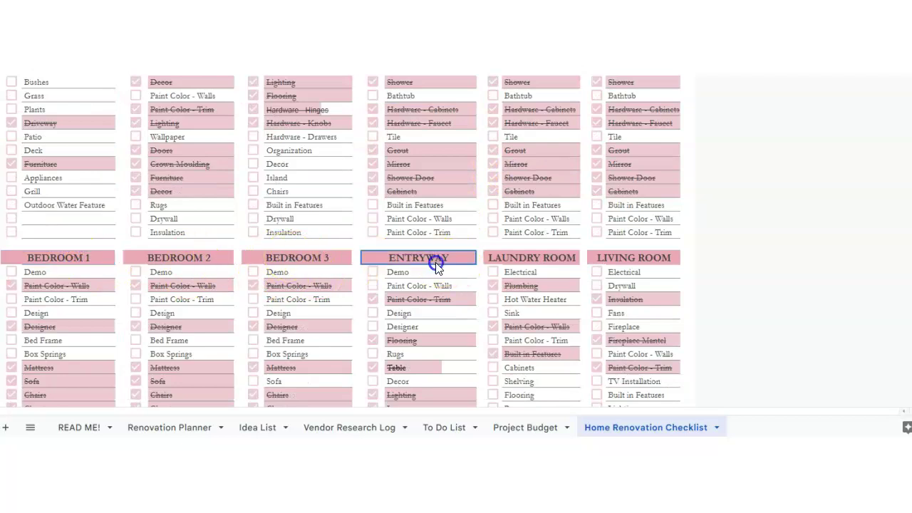
left_click(504, 257)
left_click(600, 258)
scroll(600, 258, "down", 9)
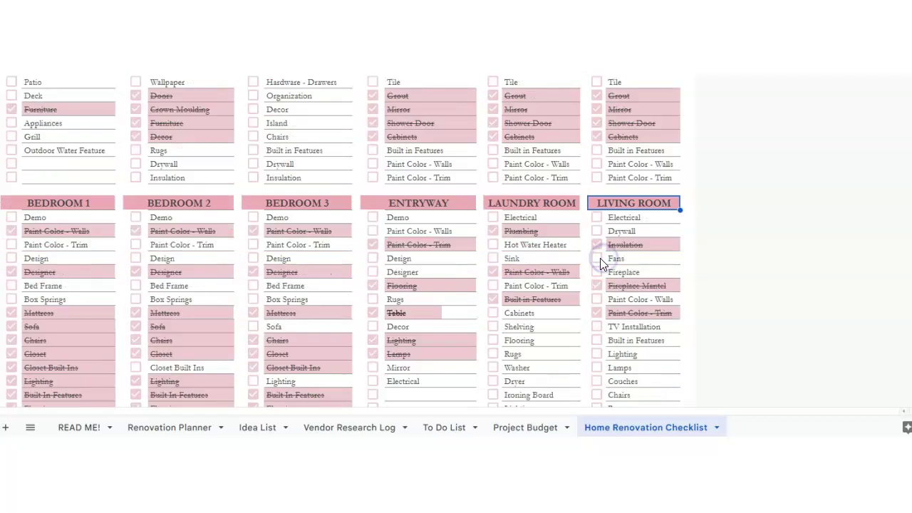
- Overwrite the second checklist section's OVERALL heading with INTERIOR
left_click(264, 258)
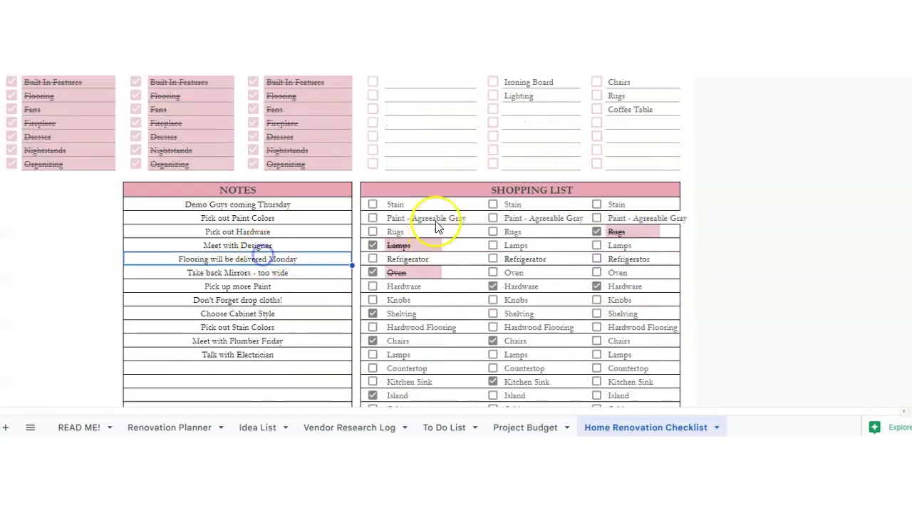
scroll(432, 213, "down", 1)
scroll(425, 235, "up", 20)
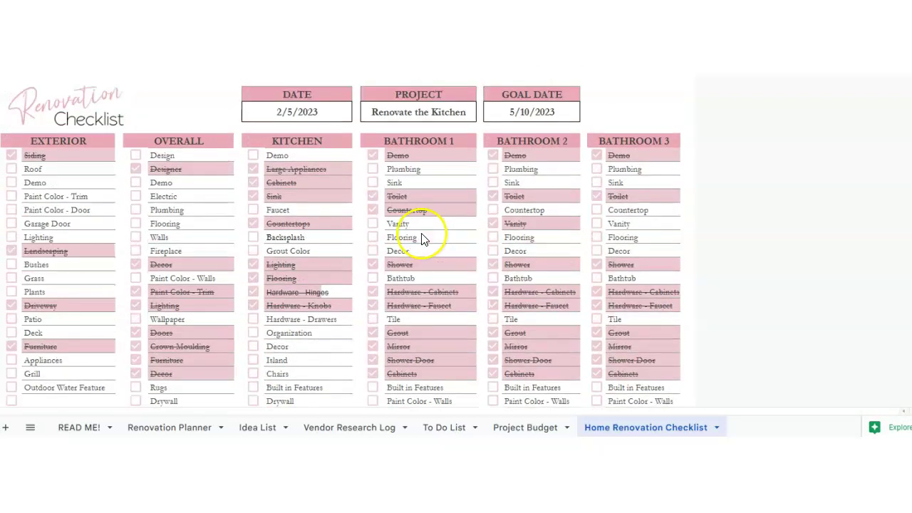
left_click(164, 146)
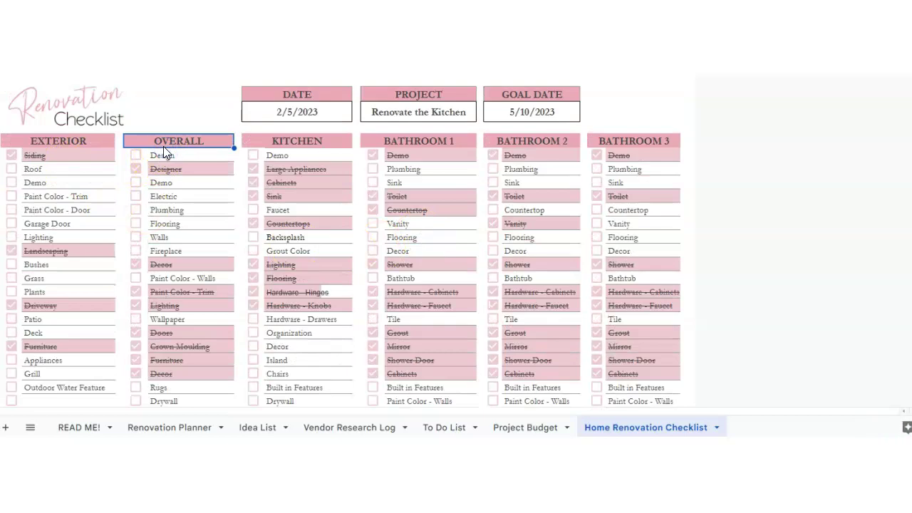
double_click(163, 146)
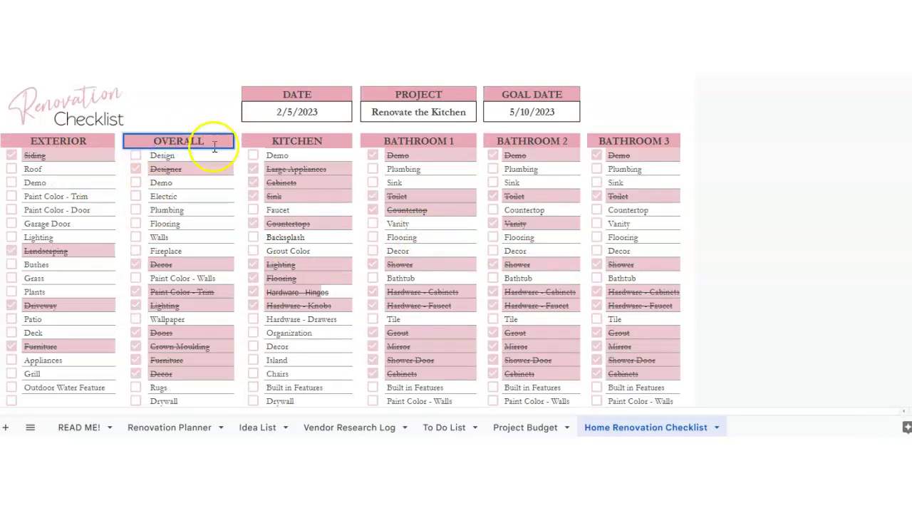
left_click_drag(213, 143, 134, 142)
key("BackSpace")
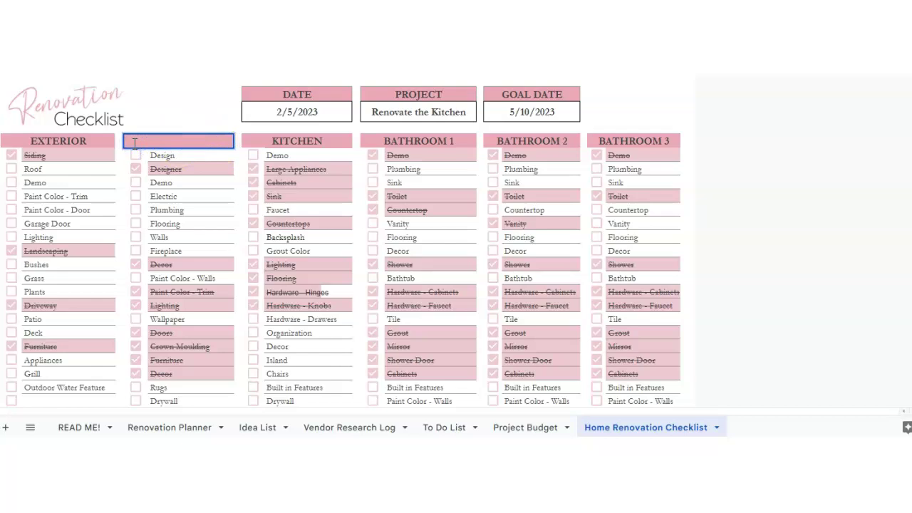
type("INTERIOR")
key("Return")
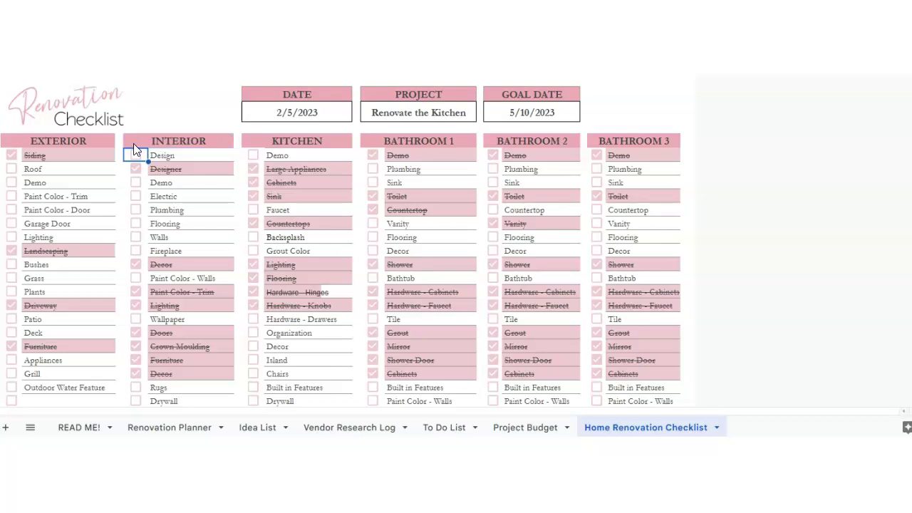
- Review the items from Design to Wallpaper, undo the heading back to OVERALL, and open Project Budget
left_click(187, 161)
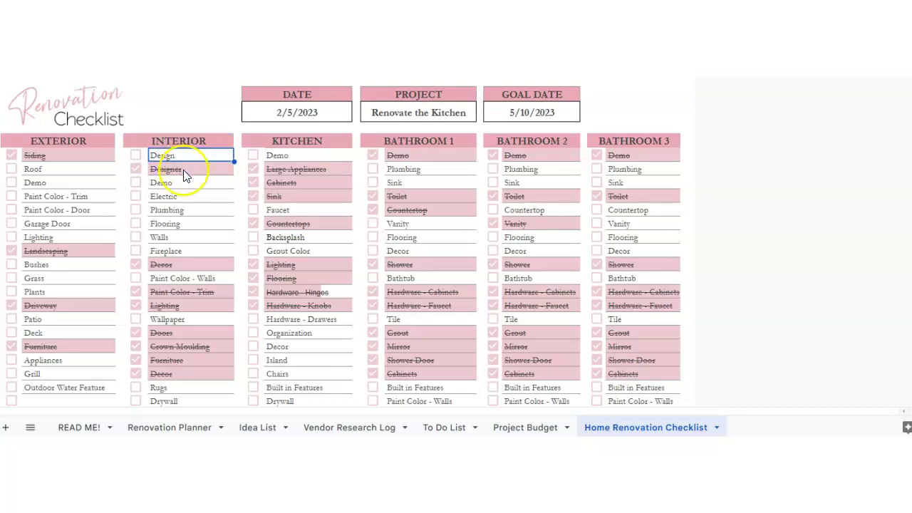
left_click(184, 172)
left_click(183, 182)
left_click(181, 197)
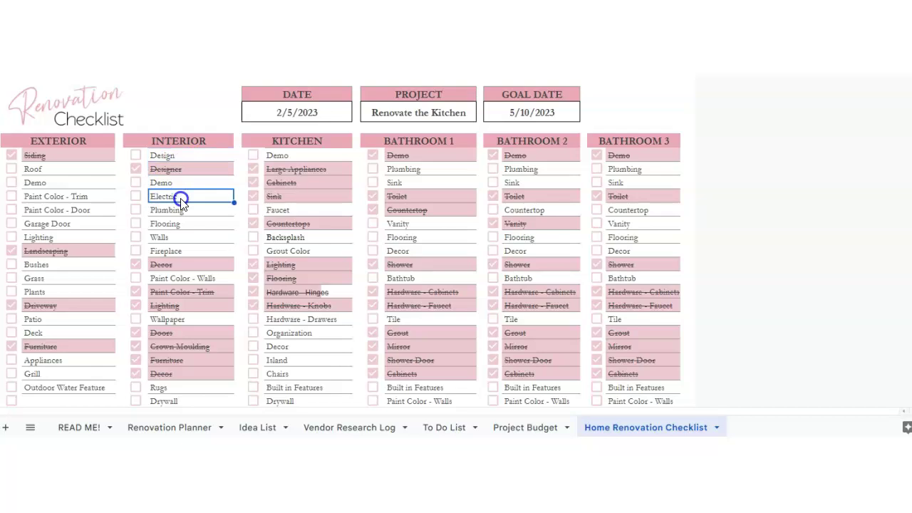
left_click(182, 211)
left_click(183, 224)
left_click(183, 251)
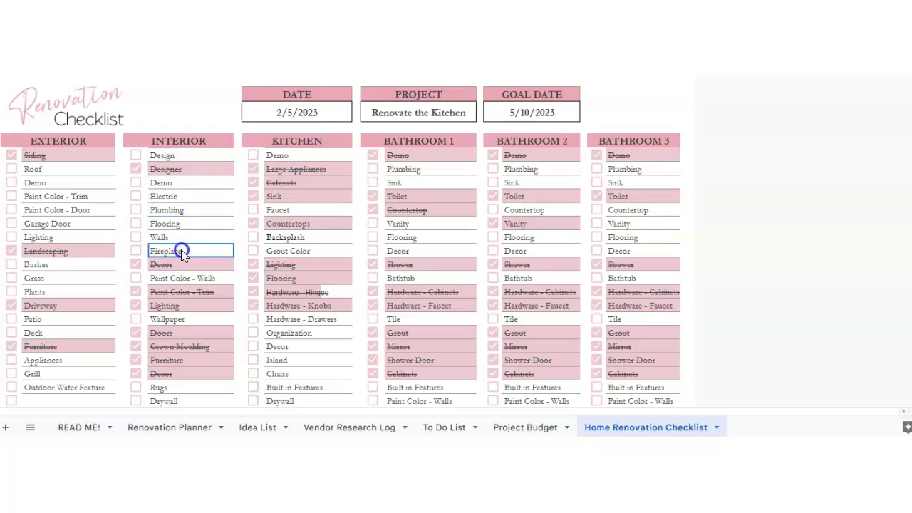
left_click(179, 265)
left_click(182, 278)
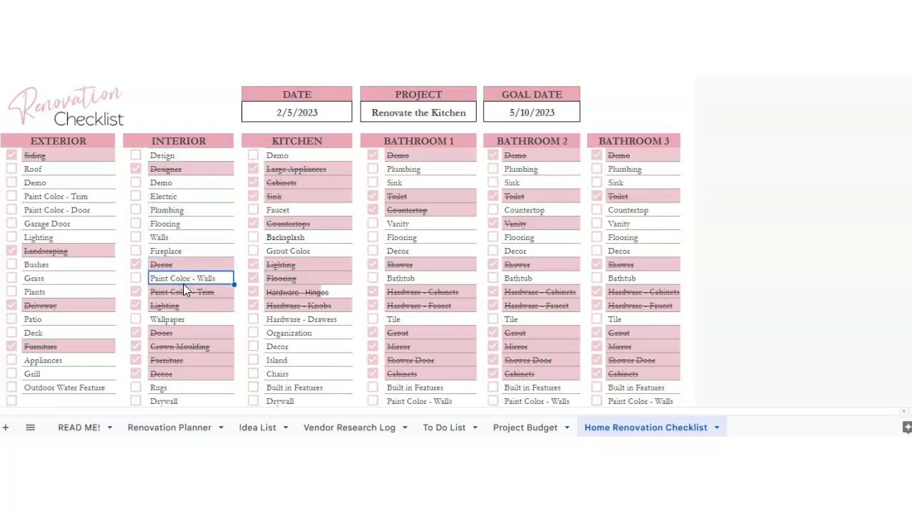
left_click(182, 293)
left_click(180, 305)
left_click(178, 320)
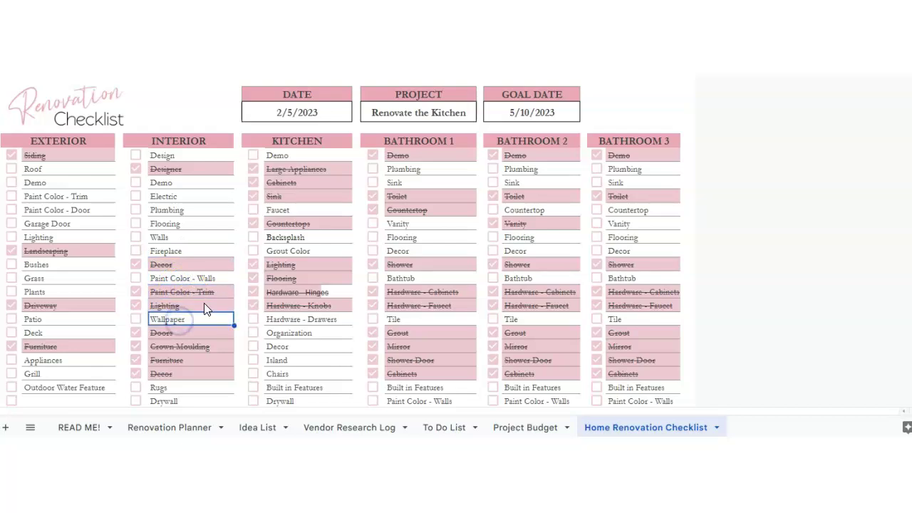
key("ctrl+z")
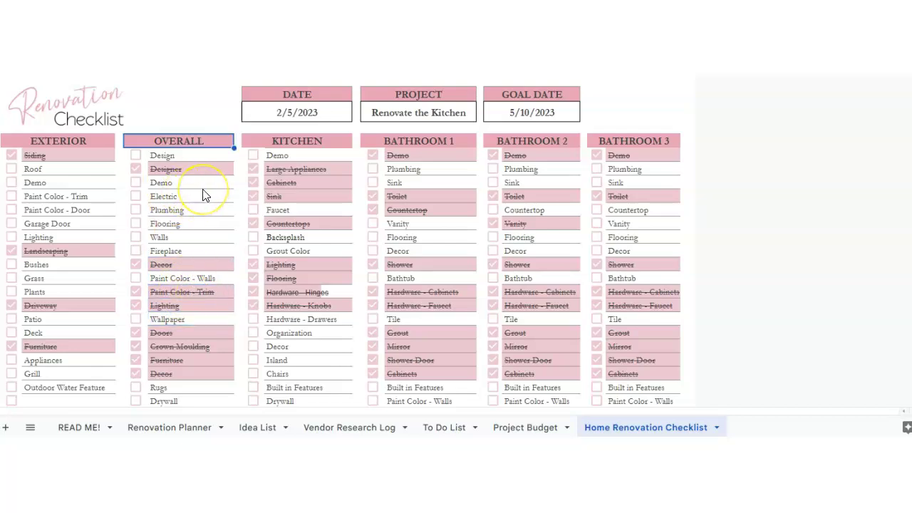
key("ctrl+shift+Page_Up")
- On the checklist, tick Design, Electric, Plumbing and Flooring as done, and clear the Walls item
left_click(617, 428)
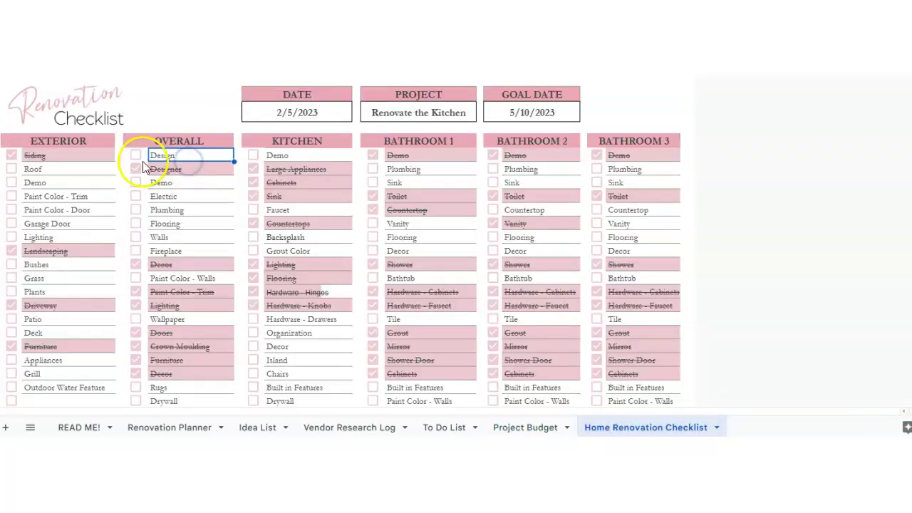
left_click(136, 156)
left_click(136, 196)
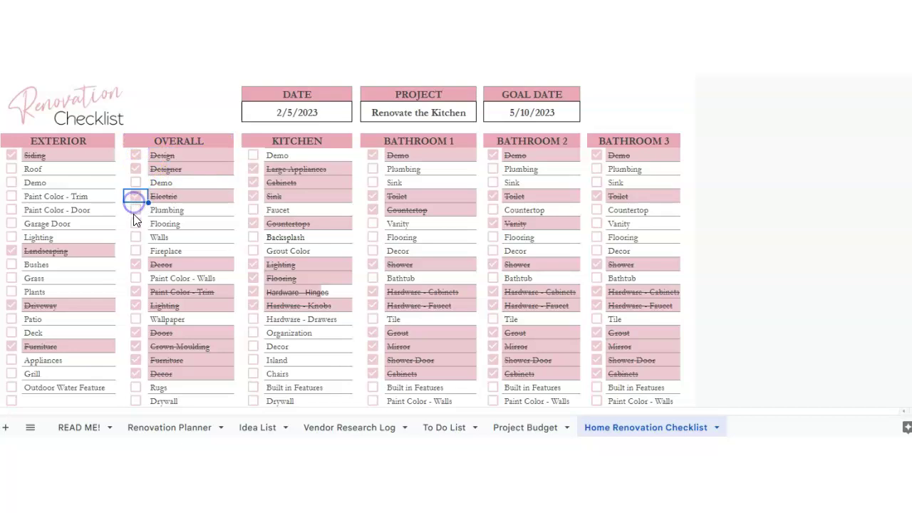
left_click(136, 210)
left_click(136, 225)
left_click(178, 237)
key("Delete")
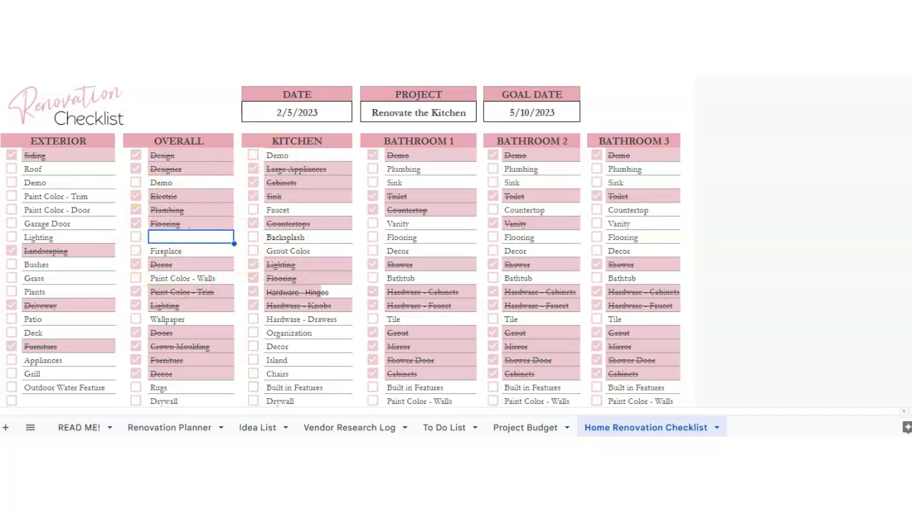
- Untick the Siding, Landscaping, Driveway and Furniture tasks
left_click(11, 155)
left_click(10, 251)
left_click(12, 305)
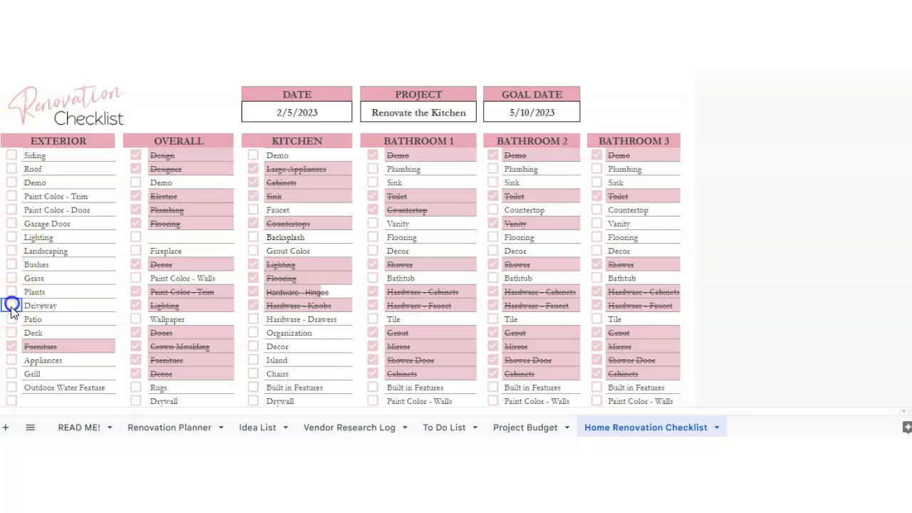
left_click(12, 346)
- Untick Design, Designer, Electric, Plumbing, Flooring and Decor, then open the checklist's print preview
left_click(135, 155)
left_click(135, 169)
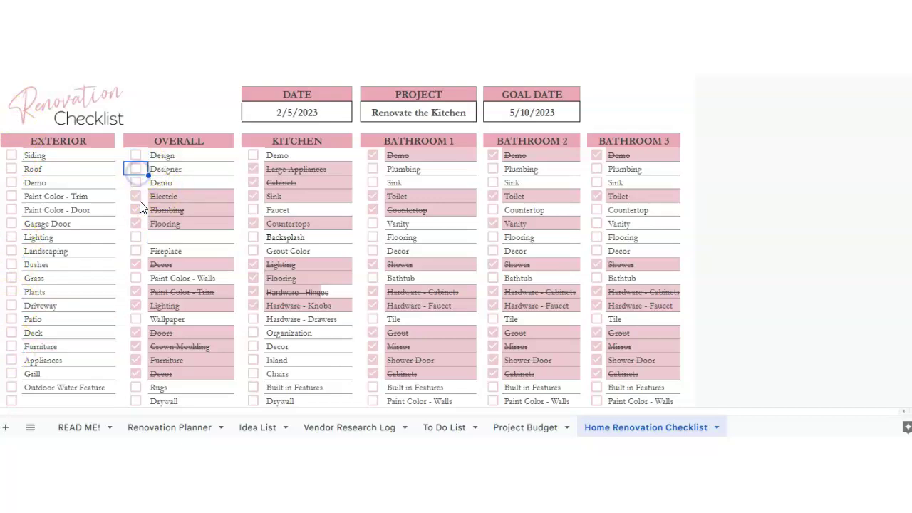
left_click(136, 196)
left_click(135, 211)
left_click(135, 224)
left_click(135, 265)
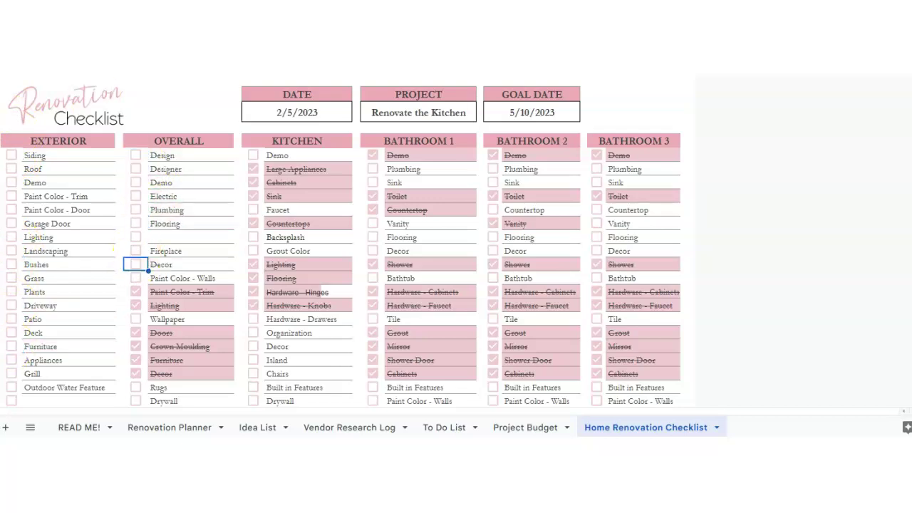
key("alt+f")
left_click(50, 376)
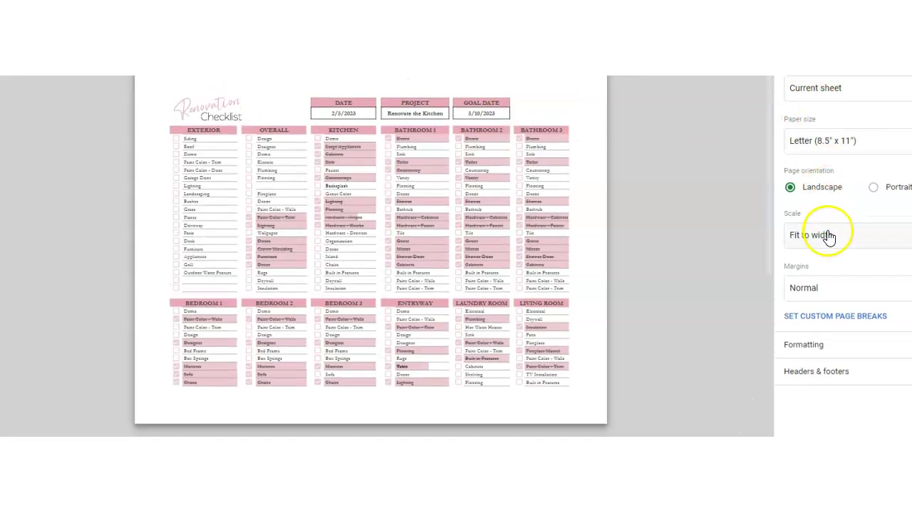
- Switch the checklist printout to portrait orientation and scroll through the preview pages
scroll(399, 259, "down", 5)
scroll(393, 256, "up", 5)
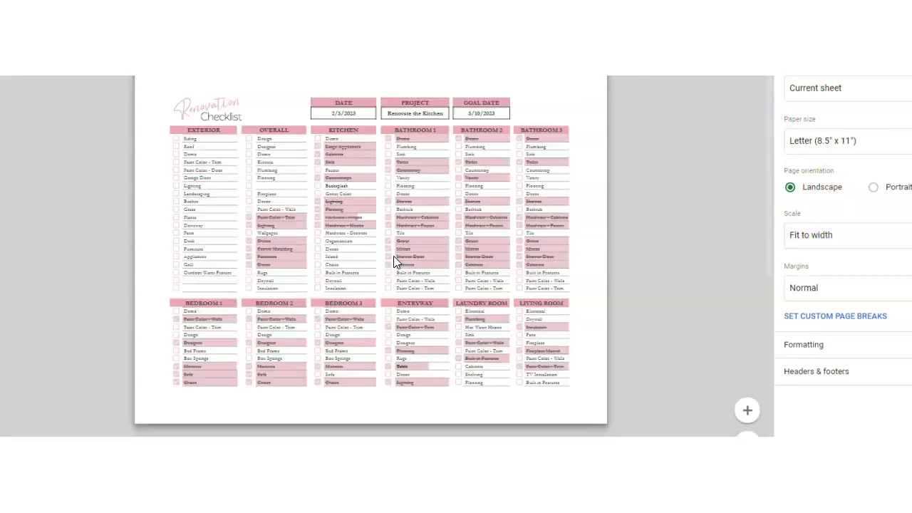
left_click(874, 187)
scroll(525, 220, "down", 3)
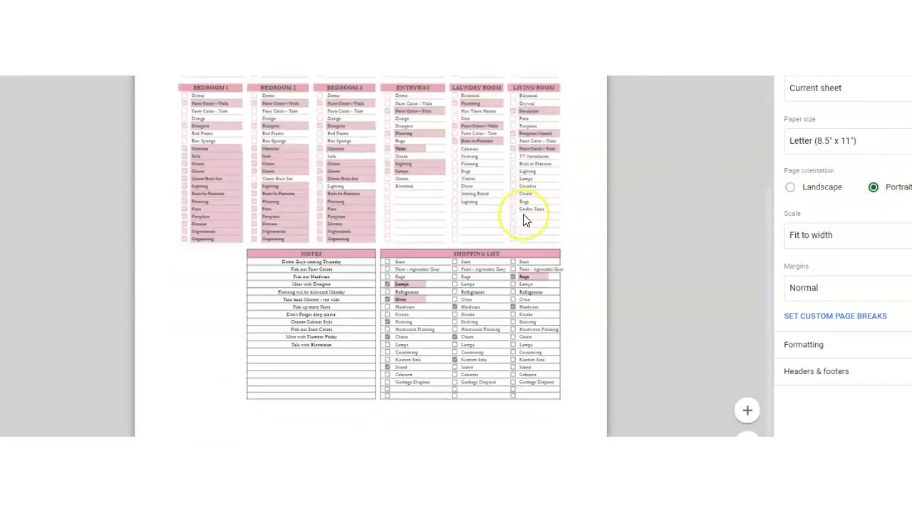
scroll(525, 219, "up", 3)
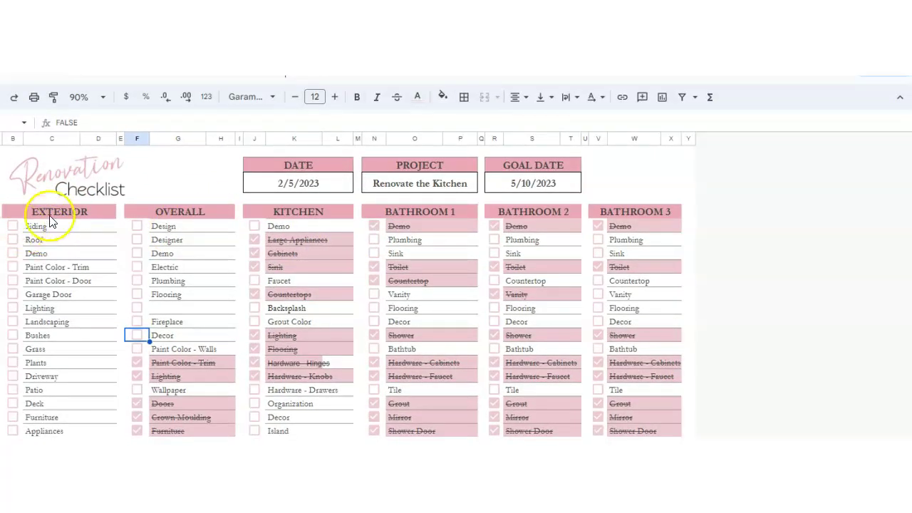
left_click(50, 216)
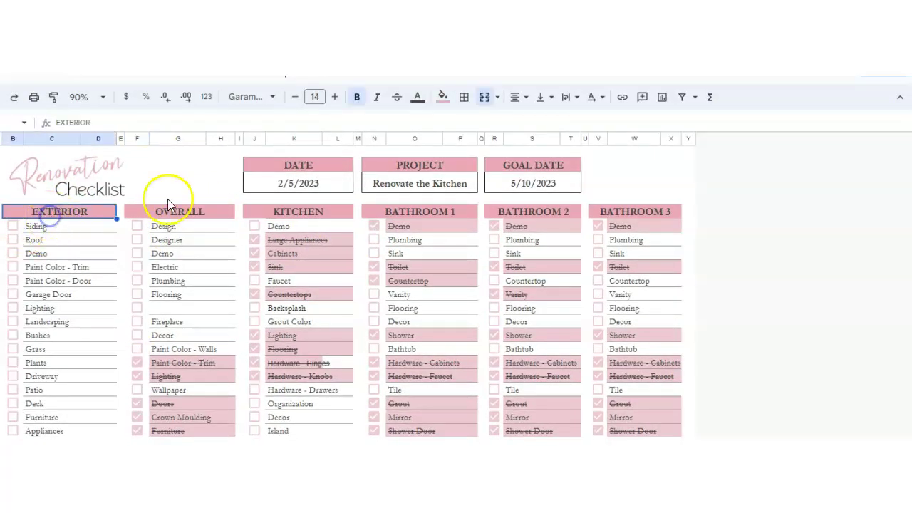
left_click(444, 100)
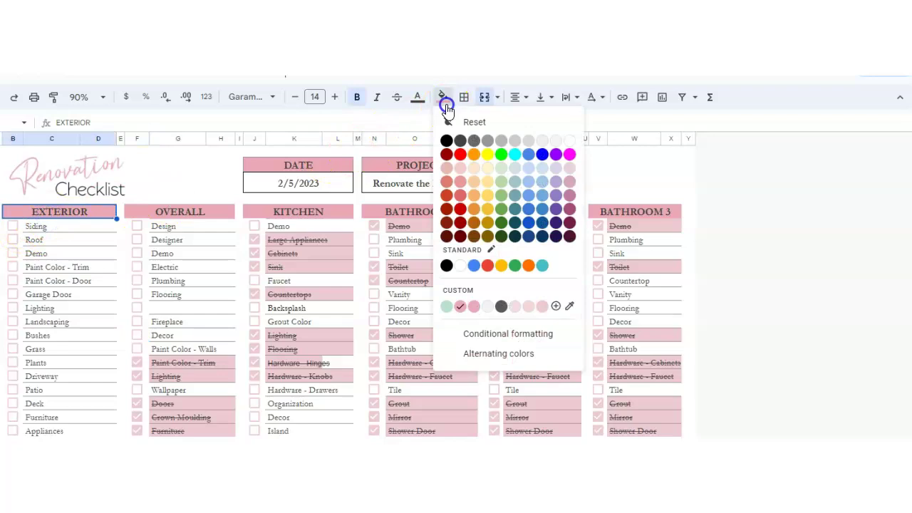
left_click(460, 154)
left_click(121, 243)
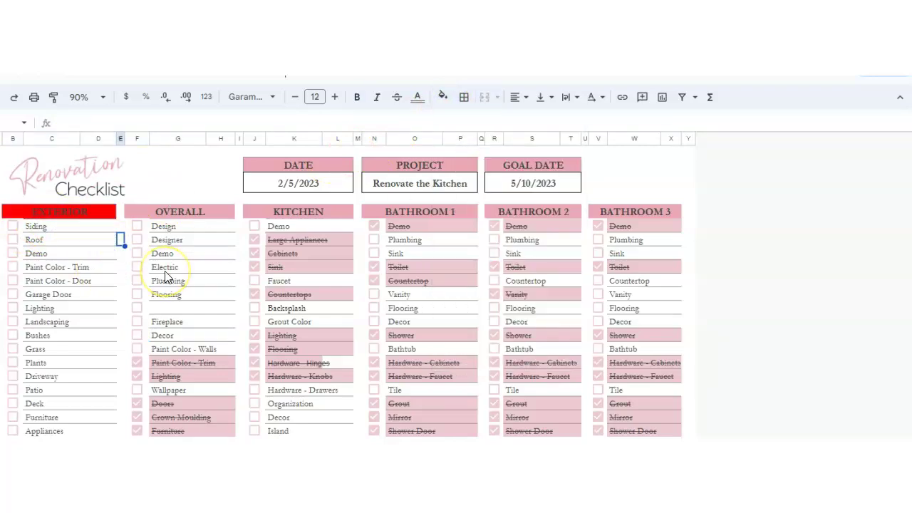
key("ctrl+z")
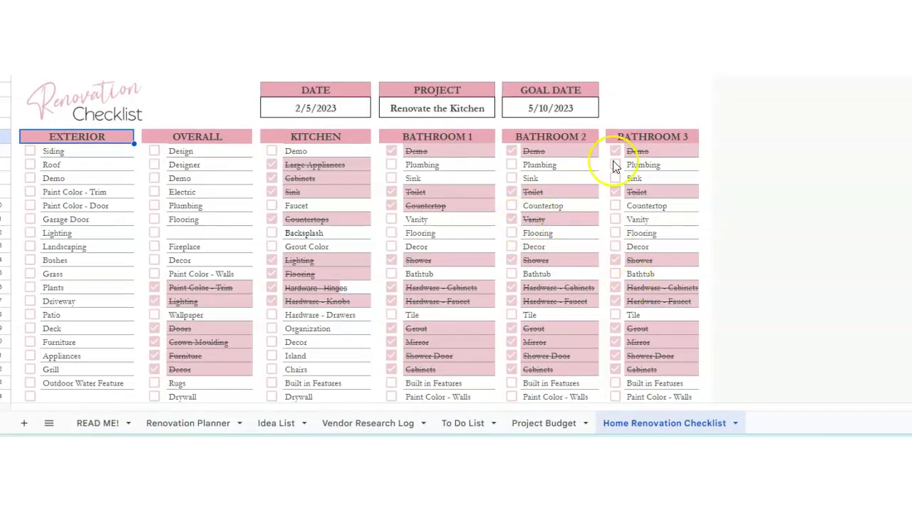
left_click(627, 136)
left_click_drag(627, 134, 630, 150)
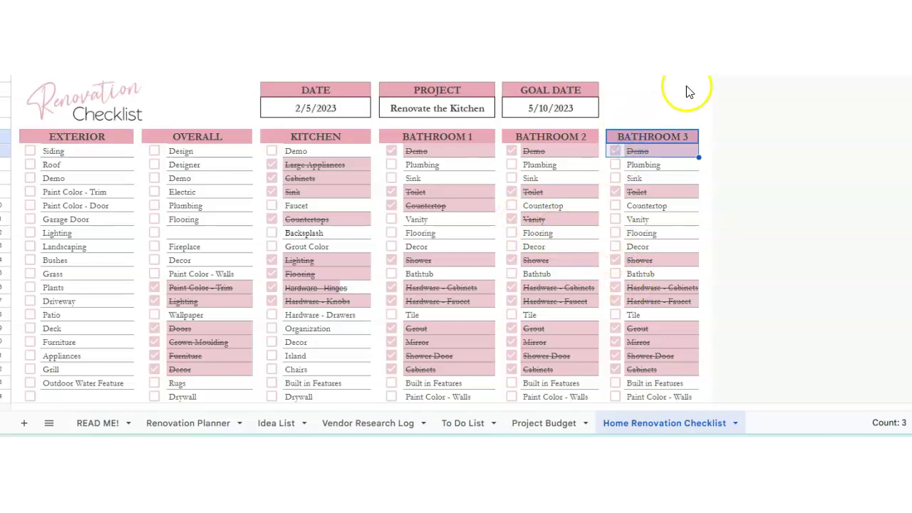
left_click(650, 136)
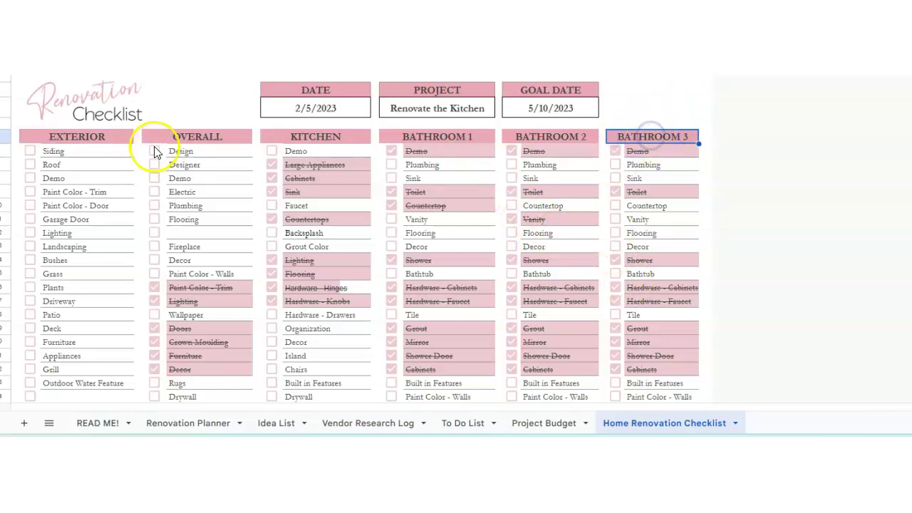
left_click_drag(65, 141, 647, 400)
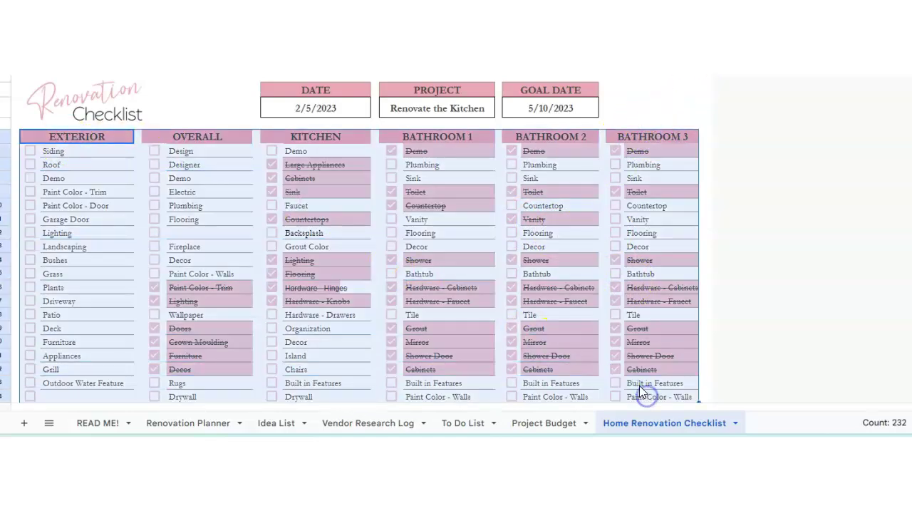
scroll(194, 272, "down", 10)
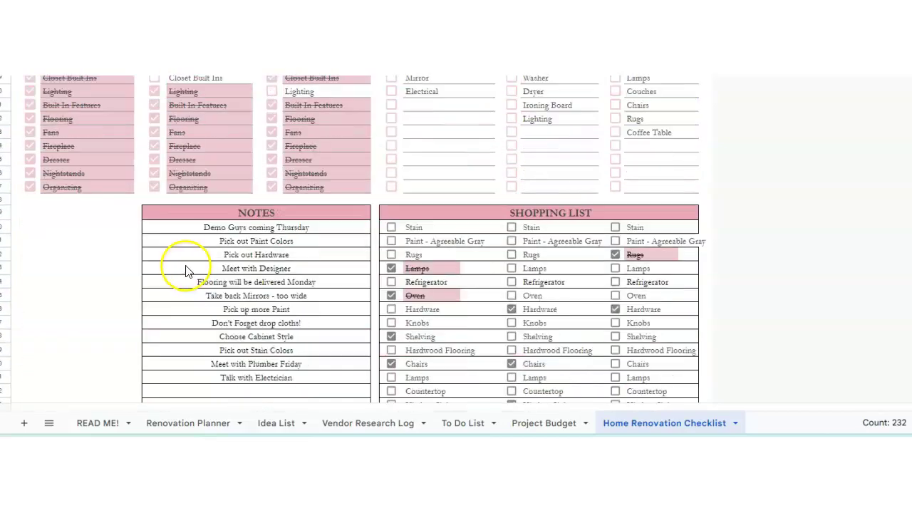
scroll(187, 271, "down", 5)
left_click(29, 321)
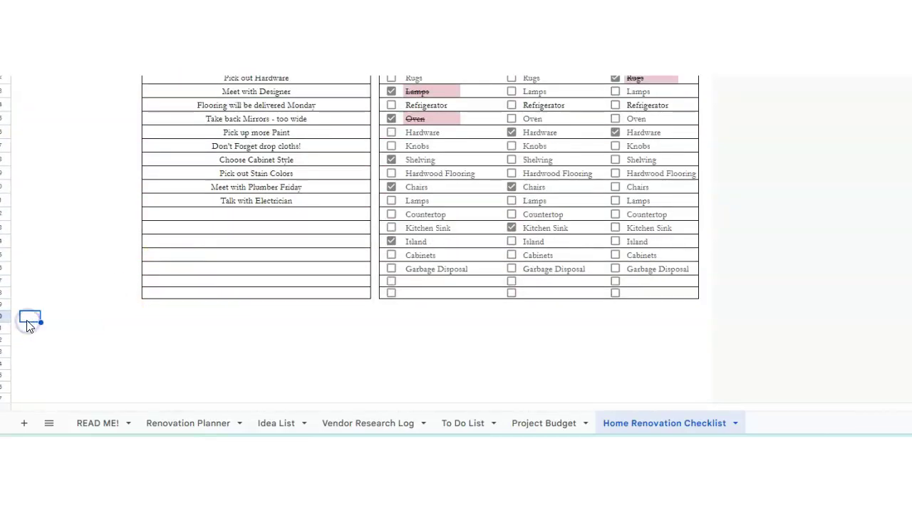
key("ctrl+v")
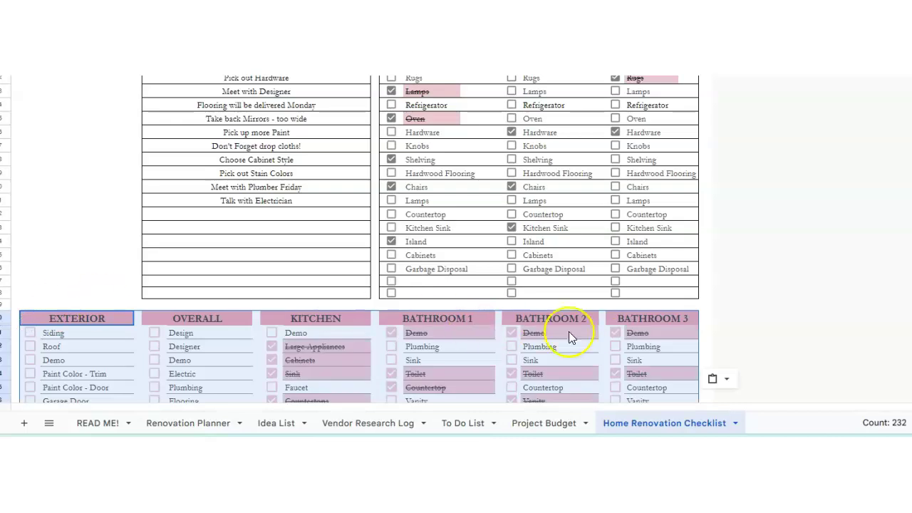
scroll(570, 331, "down", 1)
scroll(579, 324, "up", 2)
key("ctrl+z")
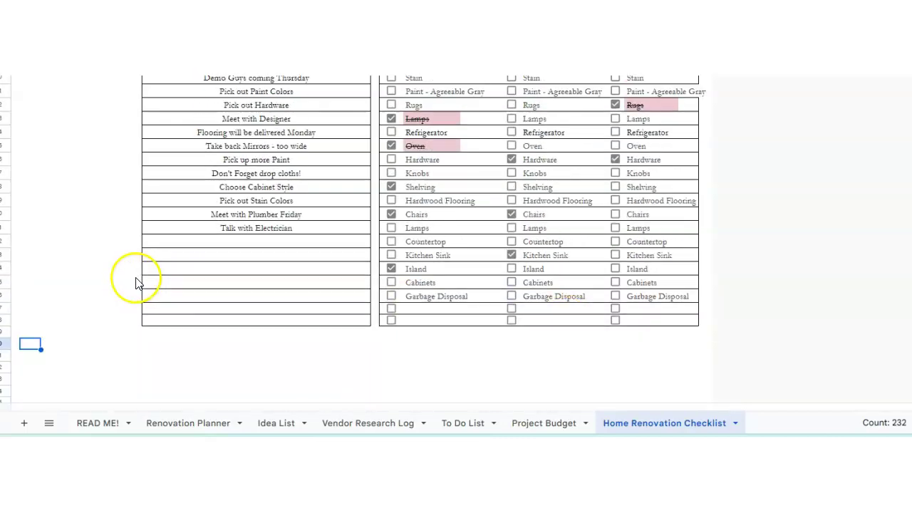
scroll(104, 276, "up", 3)
scroll(103, 274, "up", 10)
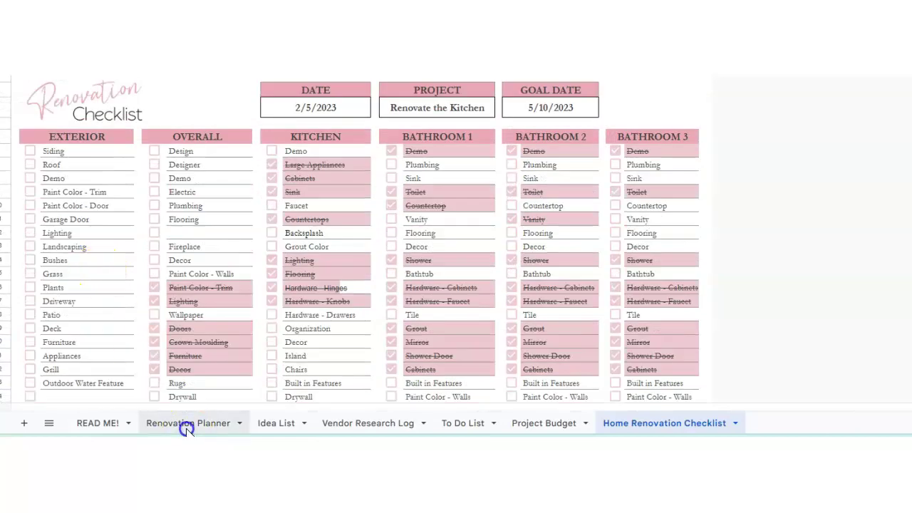
- Go back to the Renovation Planner sheet showing Budget $11,560.71 and Amount Spent $8,322
left_click(187, 425)
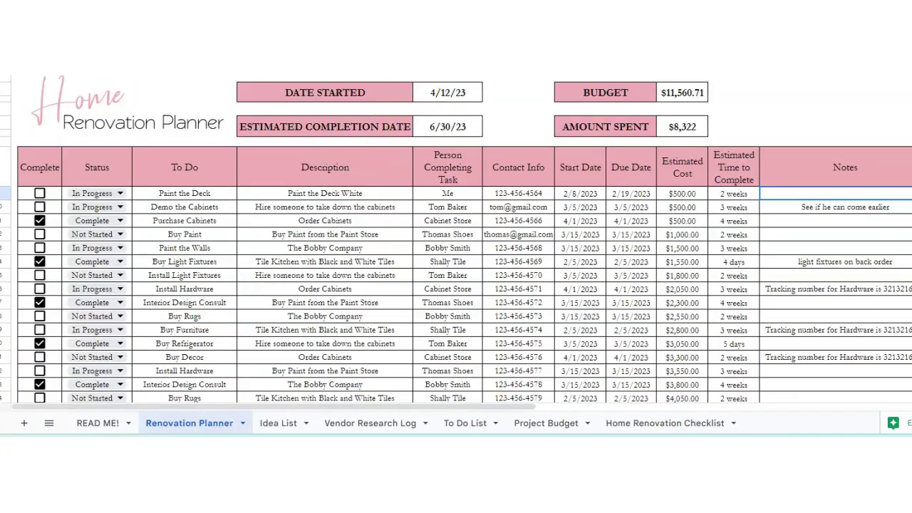